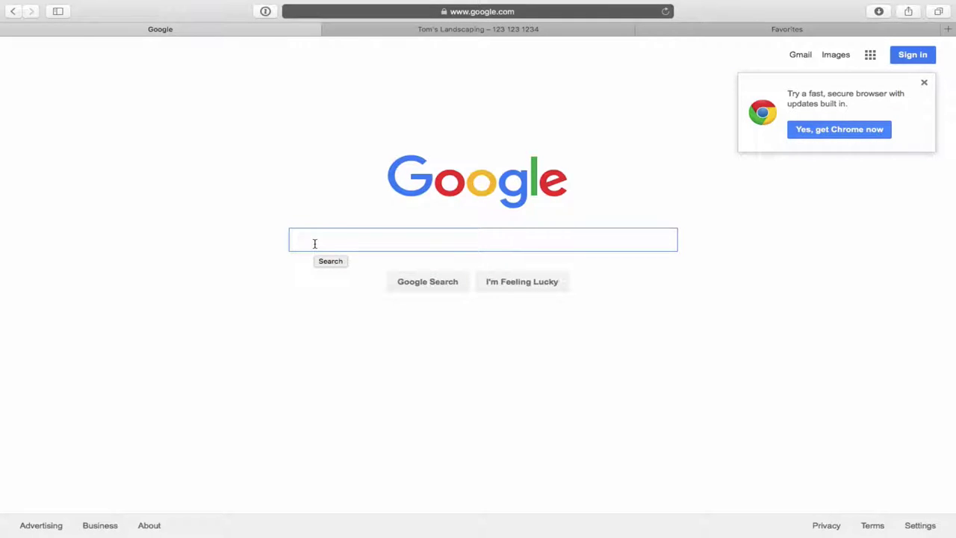
Step: Search Google for gmail, open the official Gmail page and start creating an account
{"action": "type", "text": "gmail"}
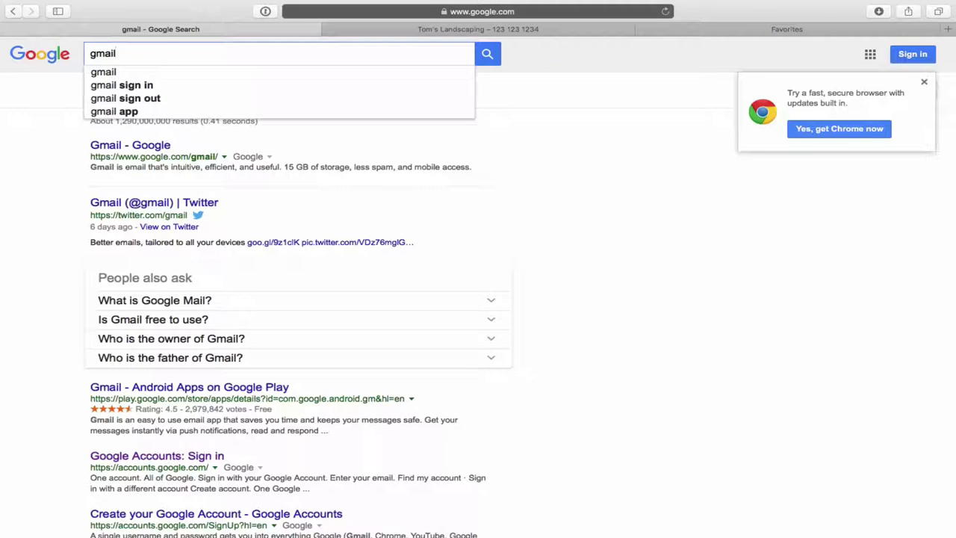
{"action": "key", "text": "Return"}
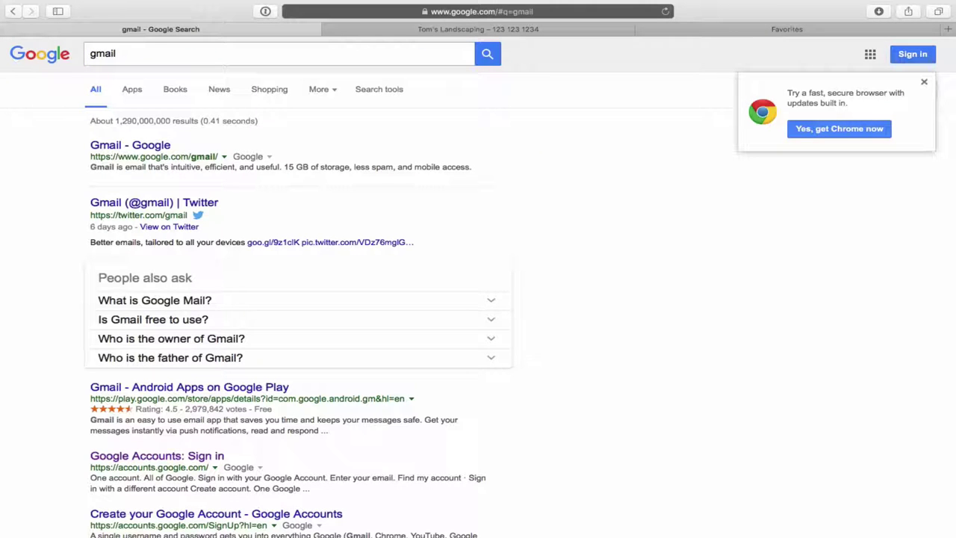
{"action": "left_click", "coordinate": [130, 146]}
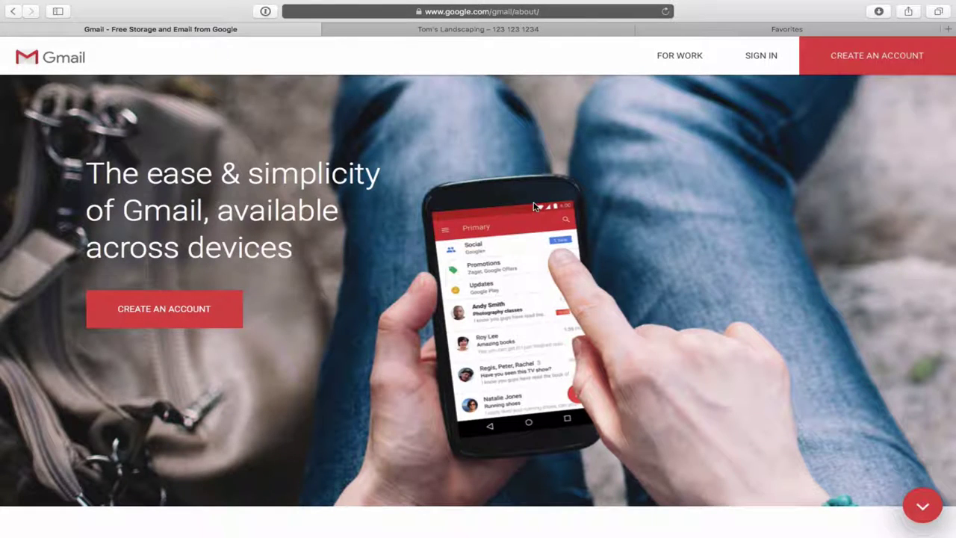
{"action": "left_click", "coordinate": [880, 61]}
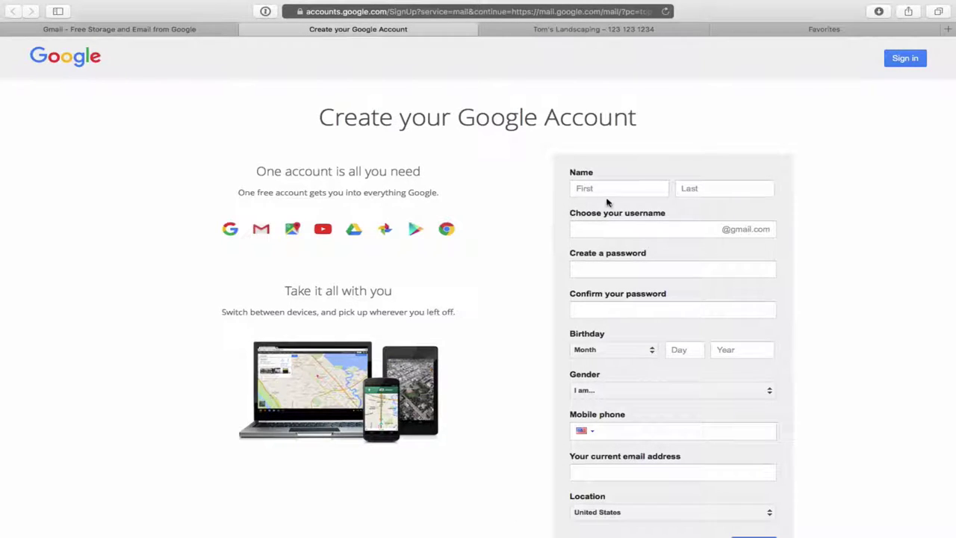
Step: Complete the Google account sign-up form with the account holder's details and agree to the Privacy and Terms
{"action": "left_click", "coordinate": [620, 188]}
{"action": "scroll", "coordinate": [835, 425], "scroll_direction": "down", "scroll_amount": 3}
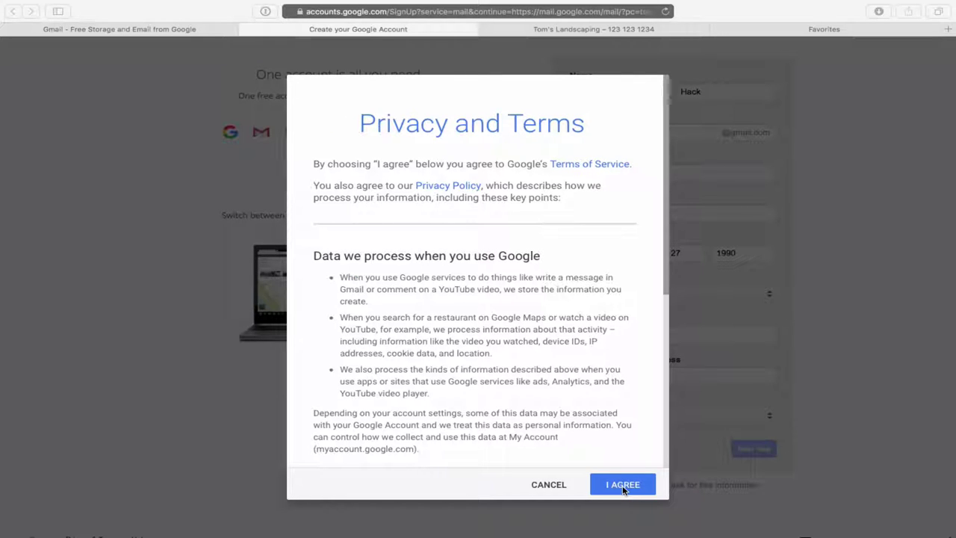
{"action": "left_click", "coordinate": [624, 487]}
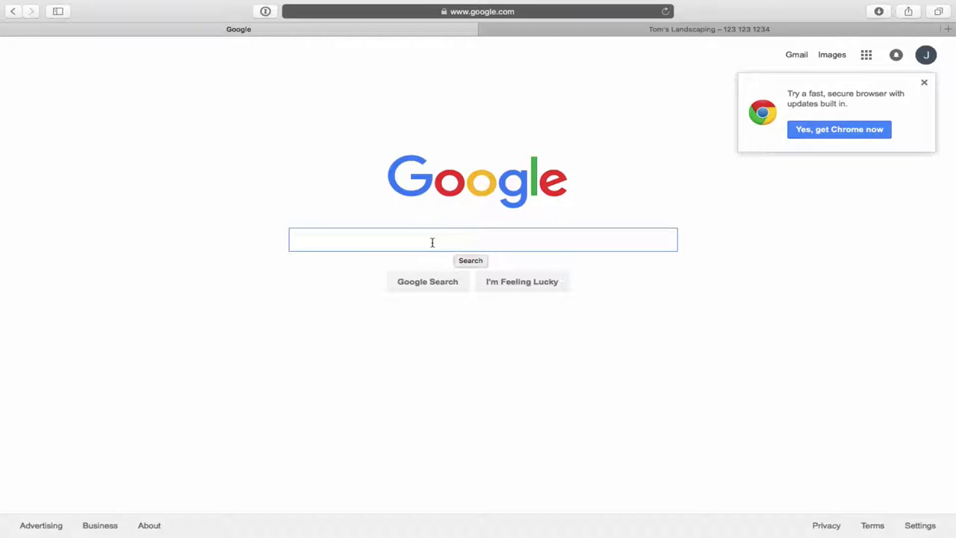
Step: Search Google for google analytics, open Google Analytics and start signing up for it
{"action": "type", "text": "google analytics"}
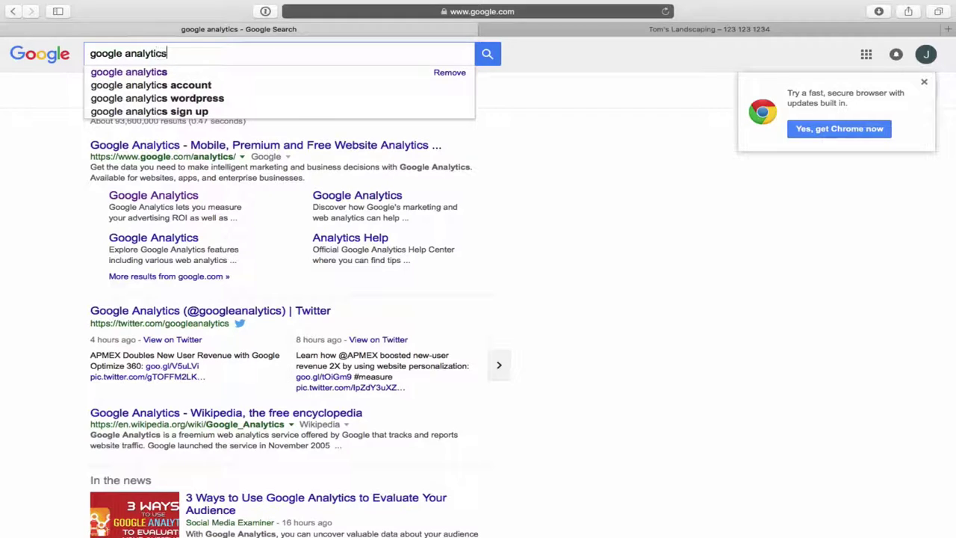
{"action": "key", "text": "Return"}
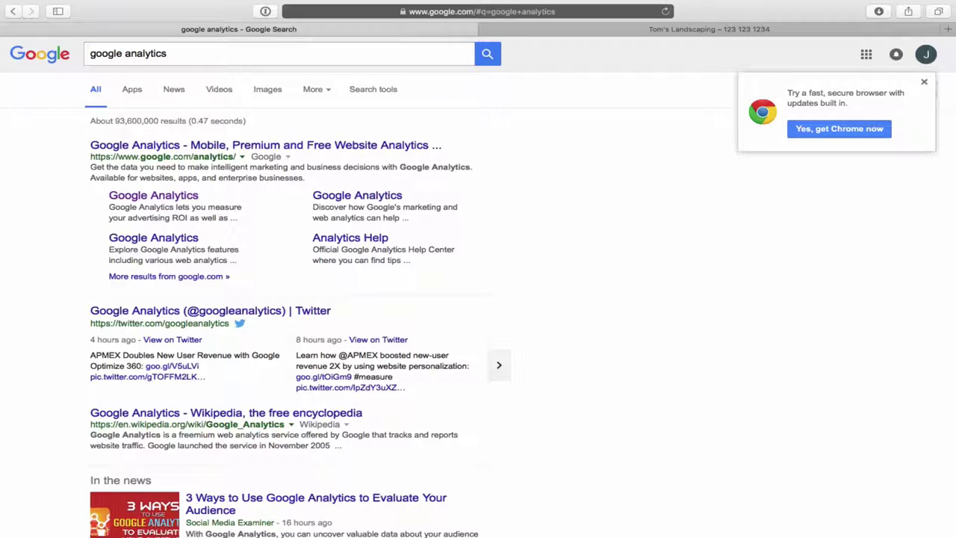
{"action": "left_click", "coordinate": [154, 198]}
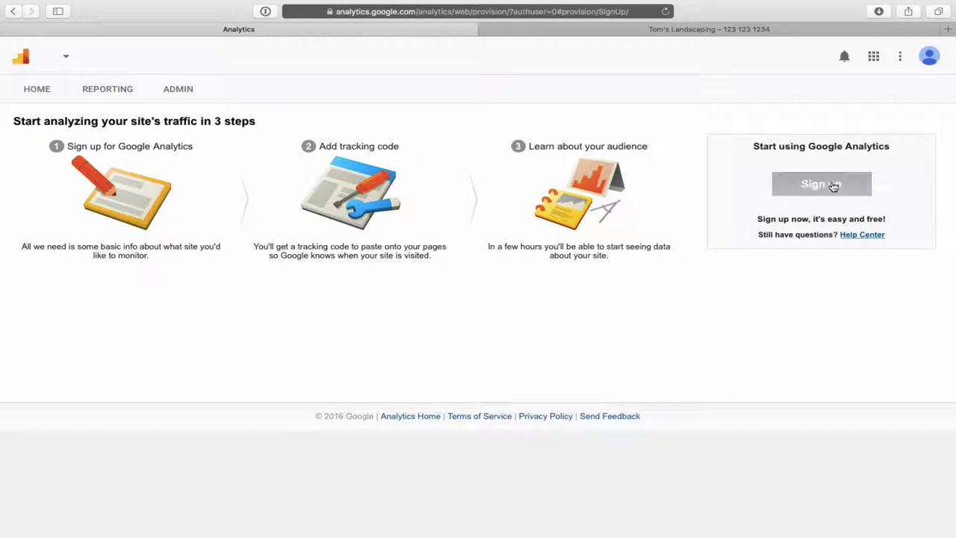
{"action": "left_click", "coordinate": [834, 186]}
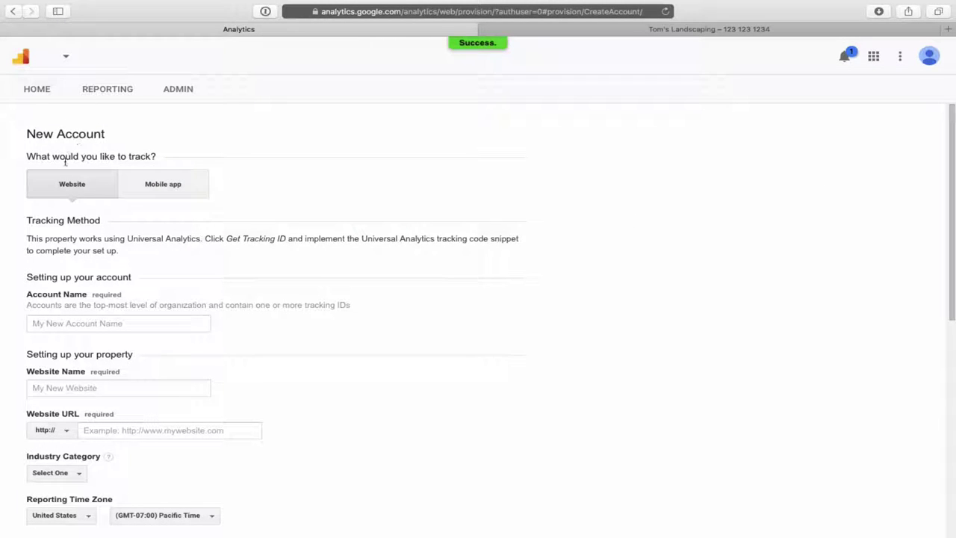
Step: Choose Website as what to track and name the new Analytics account "landscaping website"
{"action": "scroll", "coordinate": [235, 184], "scroll_direction": "down", "scroll_amount": 2}
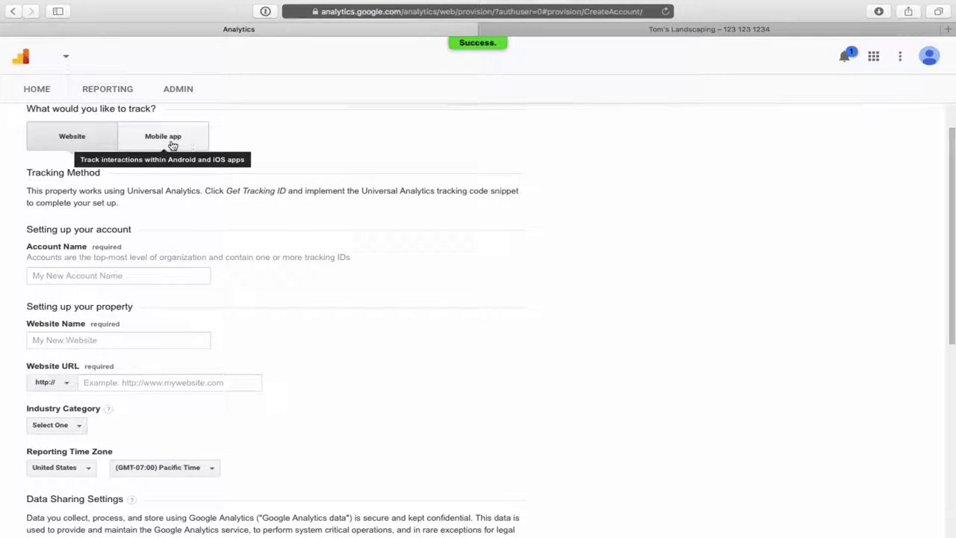
{"action": "left_click", "coordinate": [71, 139]}
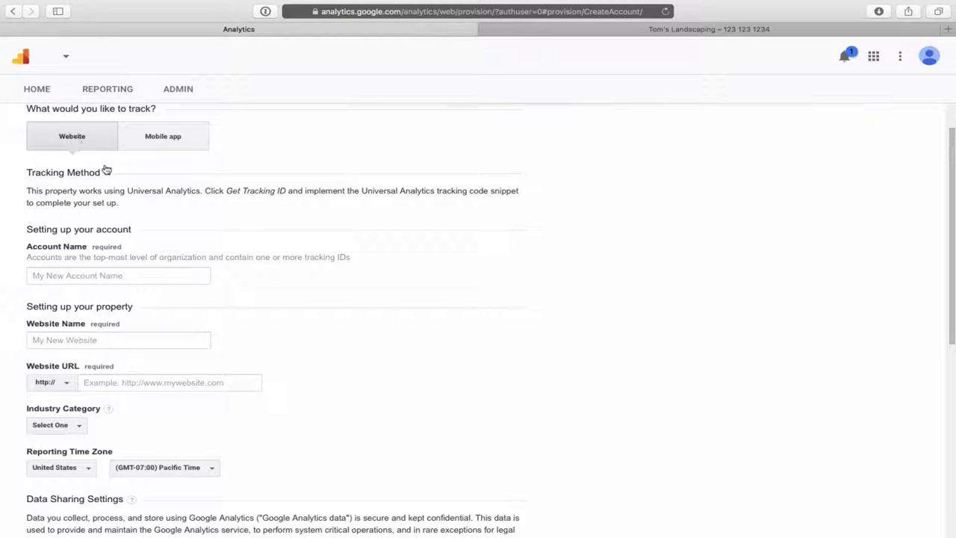
{"action": "scroll", "coordinate": [230, 253], "scroll_direction": "down", "scroll_amount": 1}
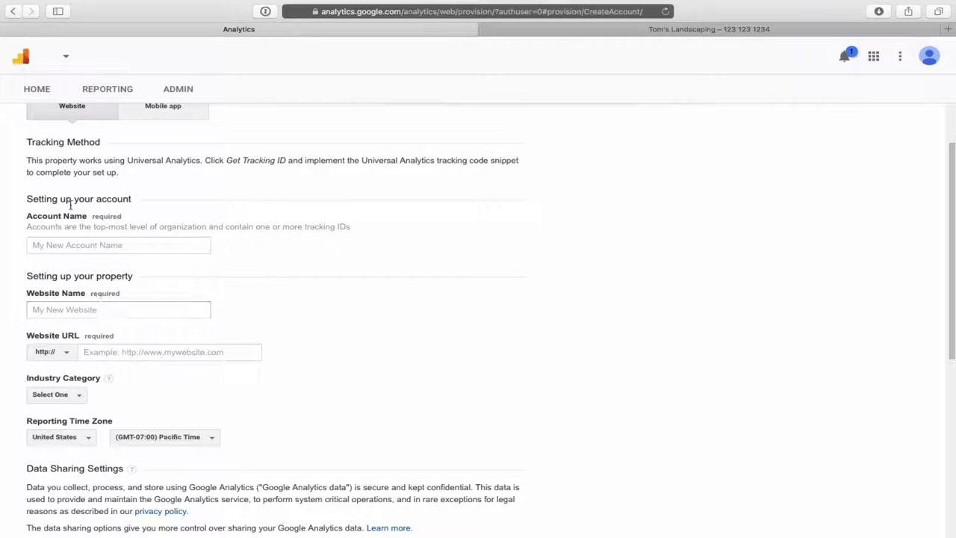
{"action": "left_click", "coordinate": [67, 248]}
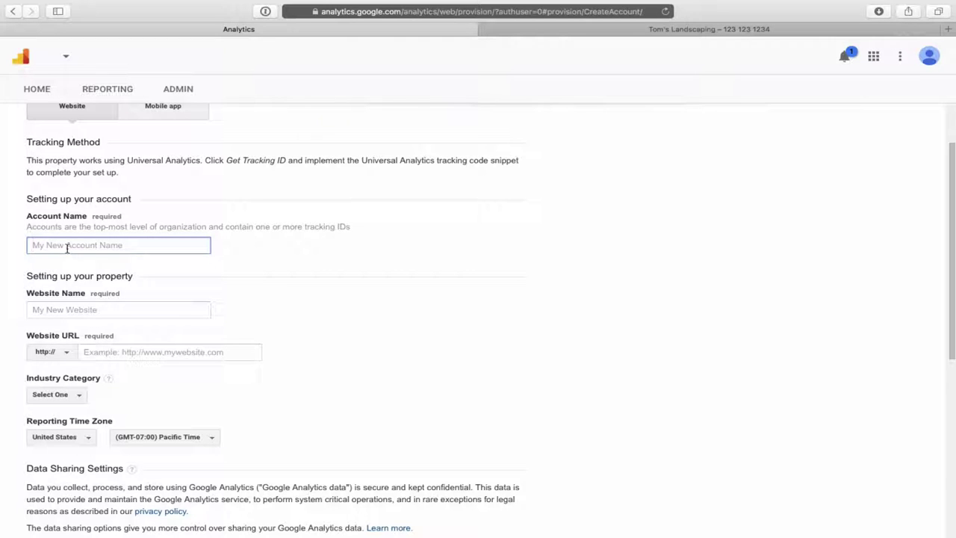
{"action": "type", "text": "landscaping website"}
Step: Name the tracked property "landscape website" and set its website URL to carondesktop.com
{"action": "left_click", "coordinate": [69, 317]}
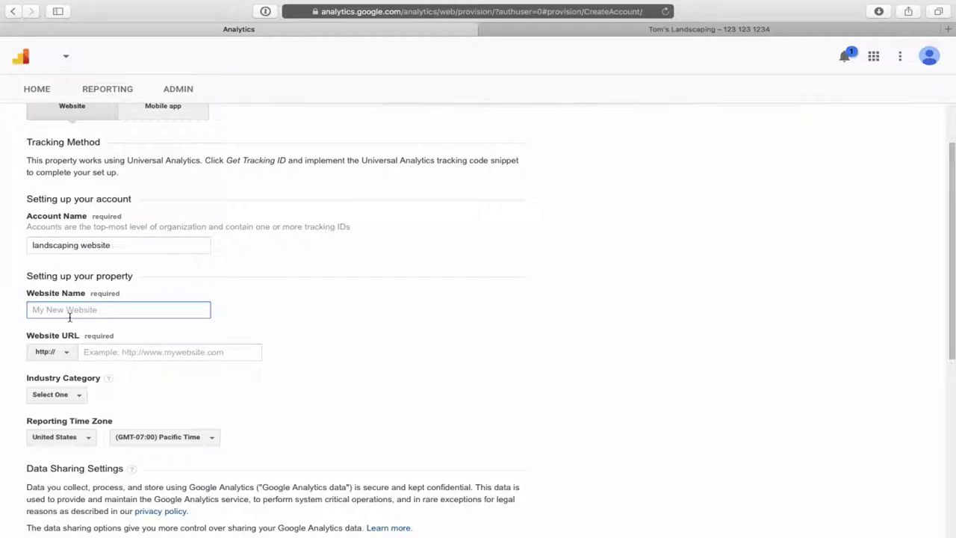
{"action": "type", "text": "landscapi"}
{"action": "left_click", "coordinate": [106, 355]}
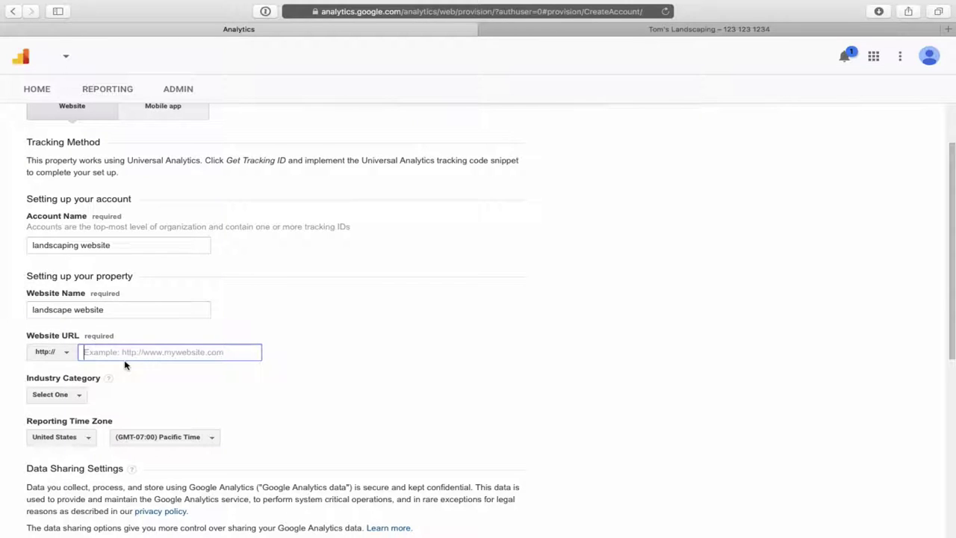
{"action": "type", "text": "carondestop.com"}
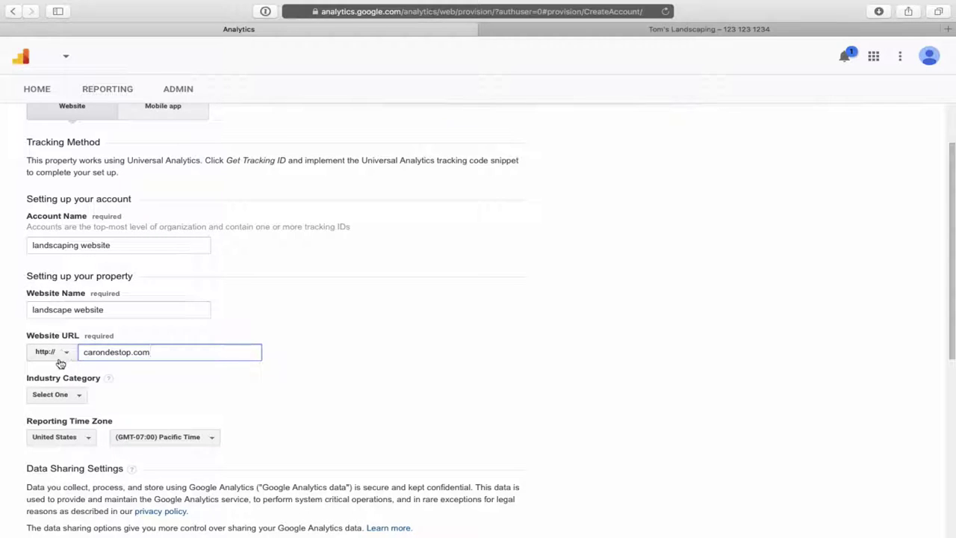
{"action": "left_click", "coordinate": [118, 352]}
{"action": "type", "text": "k"}
Step: Set the industry category to Business and Industrial Markets and the reporting time zone to (GMT-04:00) Eastern Time
{"action": "scroll", "coordinate": [209, 368], "scroll_direction": "down", "scroll_amount": 1}
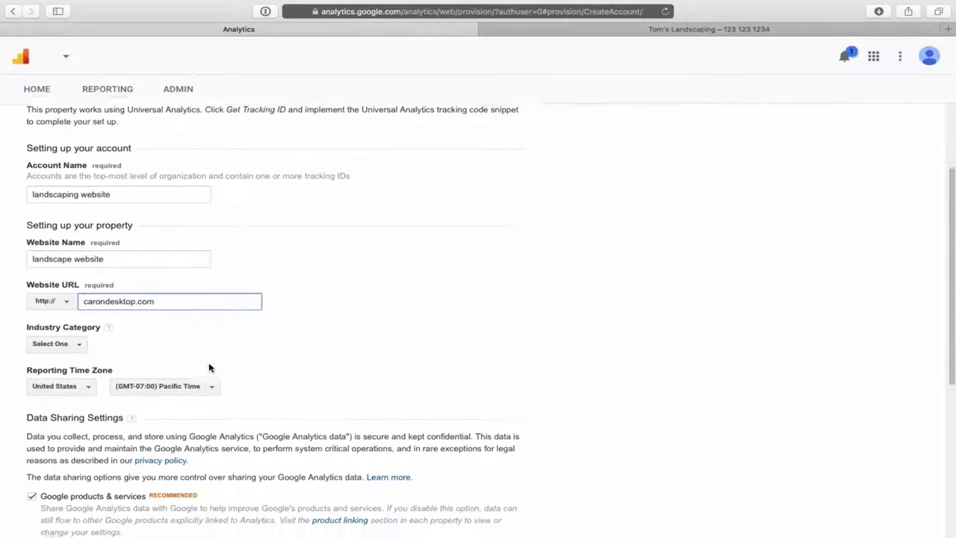
{"action": "left_click", "coordinate": [82, 343]}
{"action": "scroll", "coordinate": [208, 363], "scroll_direction": "down", "scroll_amount": 1}
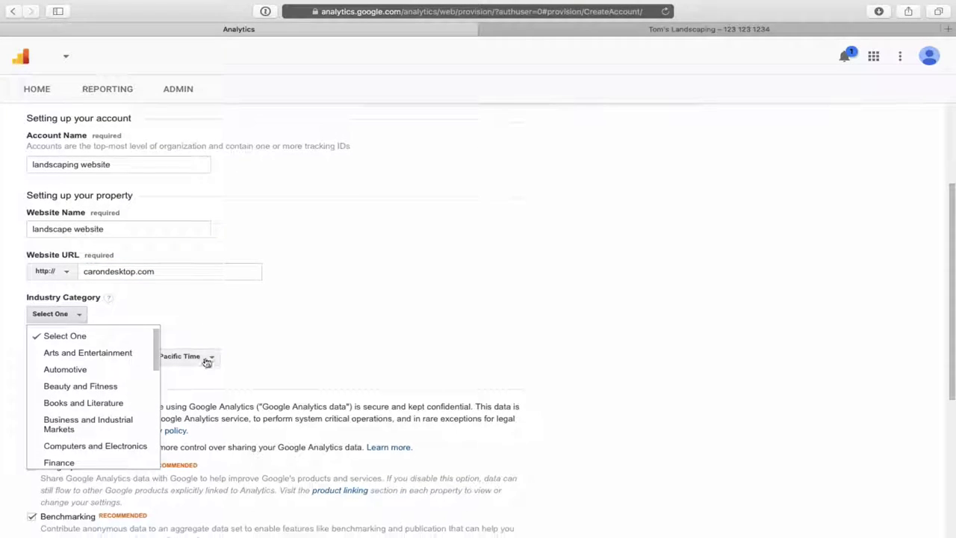
{"action": "left_click", "coordinate": [86, 424]}
{"action": "scroll", "coordinate": [321, 315], "scroll_direction": "down", "scroll_amount": 1}
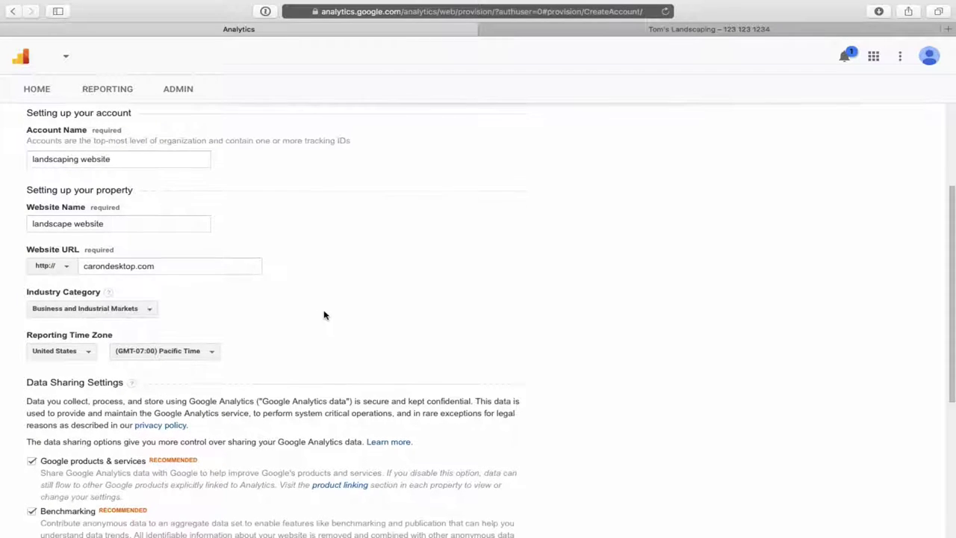
{"action": "scroll", "coordinate": [380, 334], "scroll_direction": "down", "scroll_amount": 2}
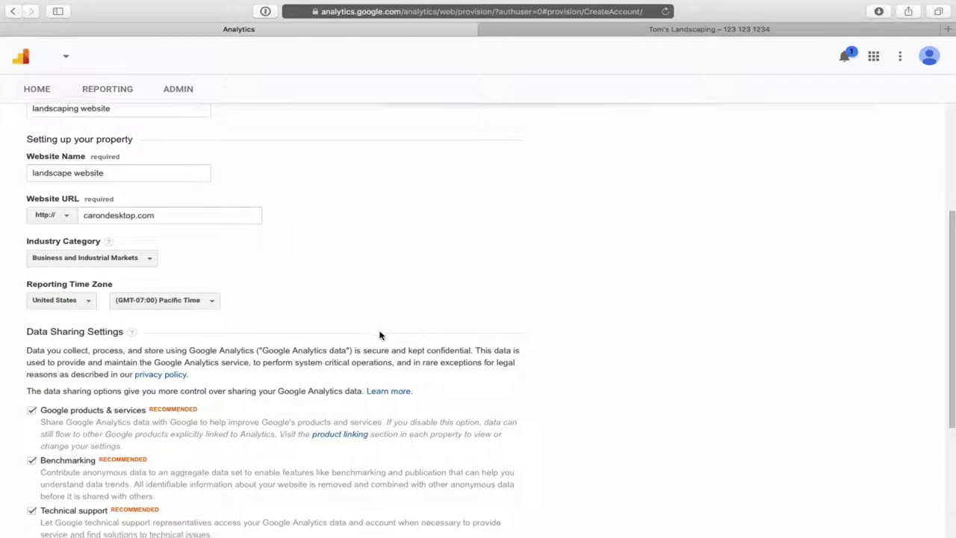
{"action": "scroll", "coordinate": [380, 335], "scroll_direction": "down", "scroll_amount": 3}
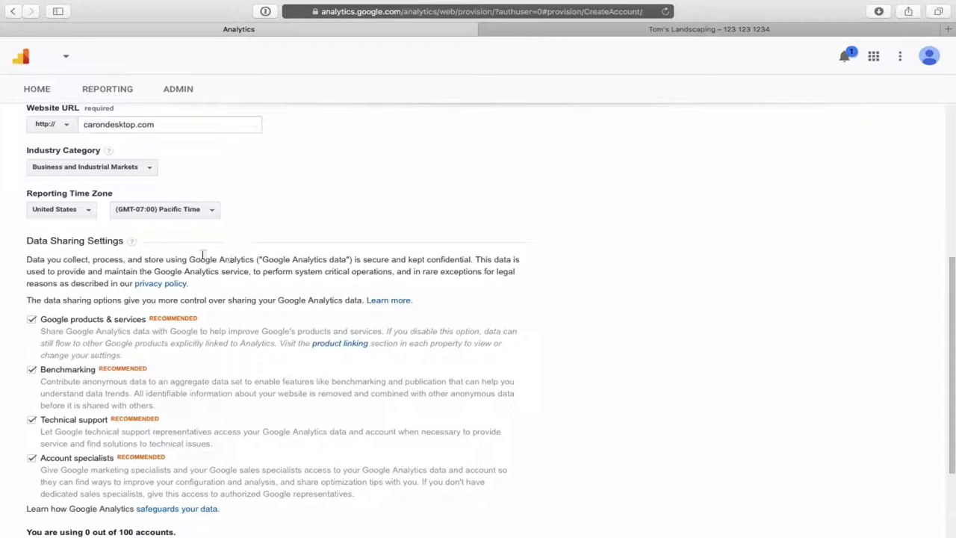
{"action": "left_click", "coordinate": [208, 217]}
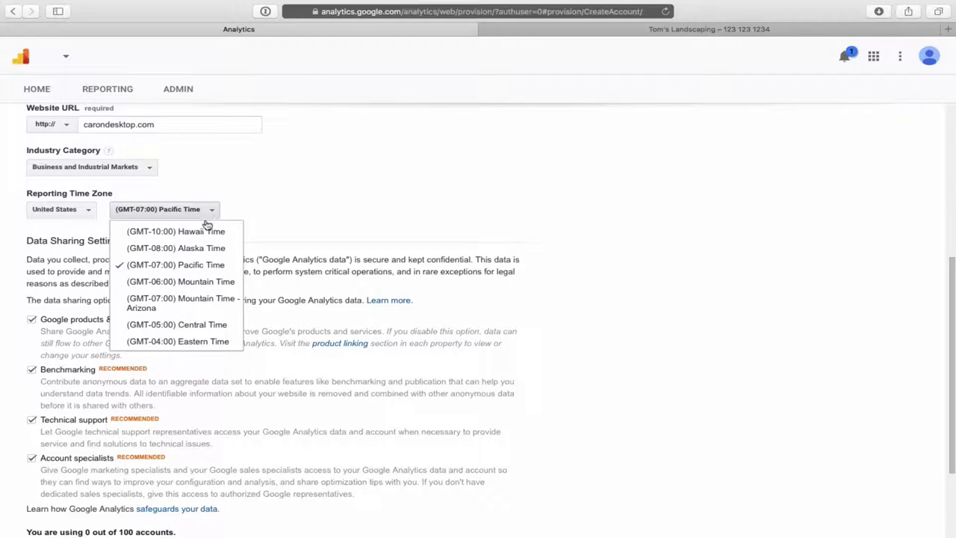
{"action": "left_click", "coordinate": [207, 342]}
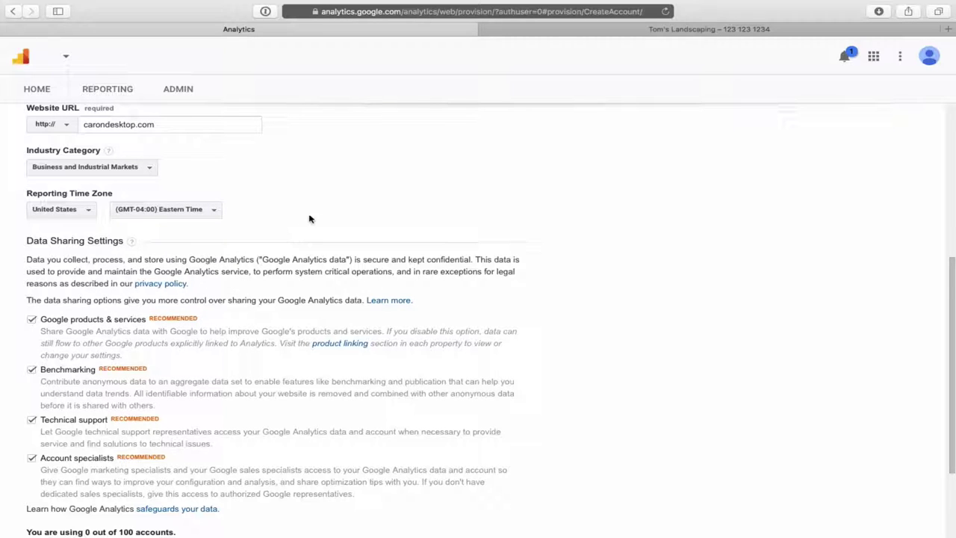
Step: Keep the recommended data sharing settings and request the tracking ID, bringing up the Terms of Service Agreement
{"action": "scroll", "coordinate": [310, 219], "scroll_direction": "down", "scroll_amount": 3}
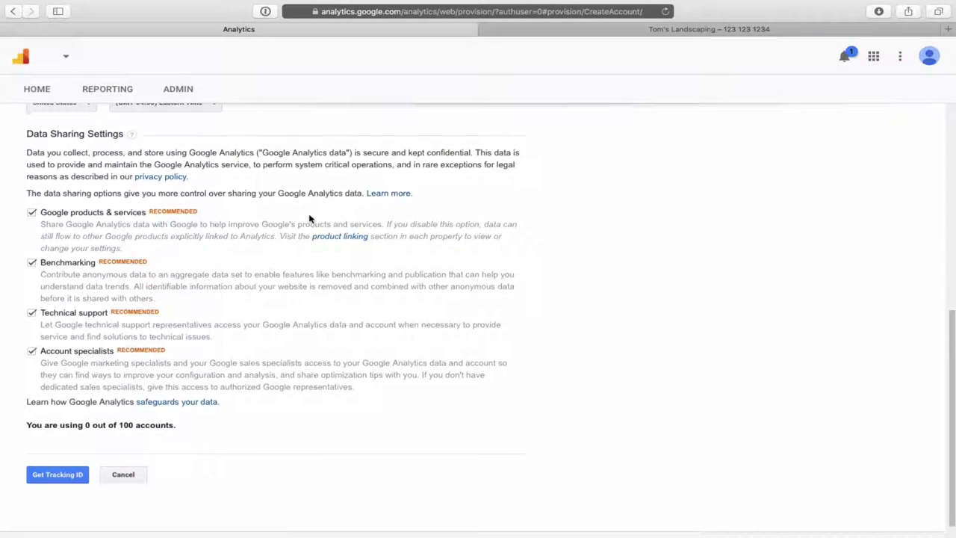
{"action": "scroll", "coordinate": [309, 216], "scroll_direction": "down", "scroll_amount": 1}
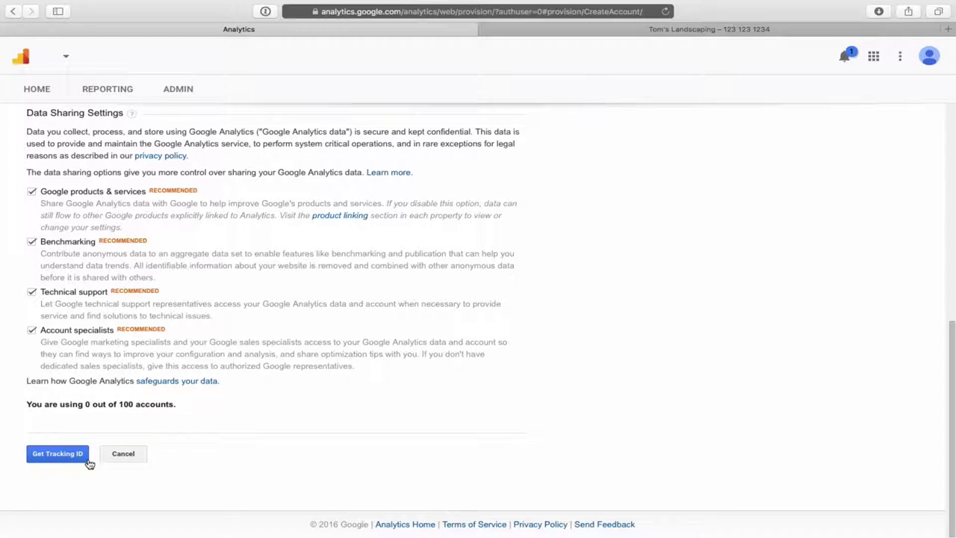
{"action": "left_click", "coordinate": [69, 458]}
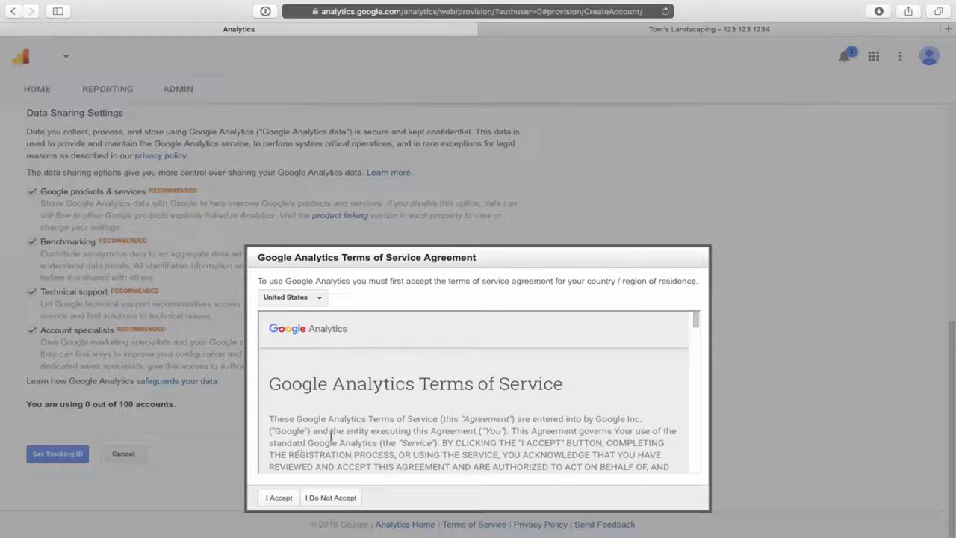
{"action": "scroll", "coordinate": [427, 402], "scroll_direction": "down", "scroll_amount": 2}
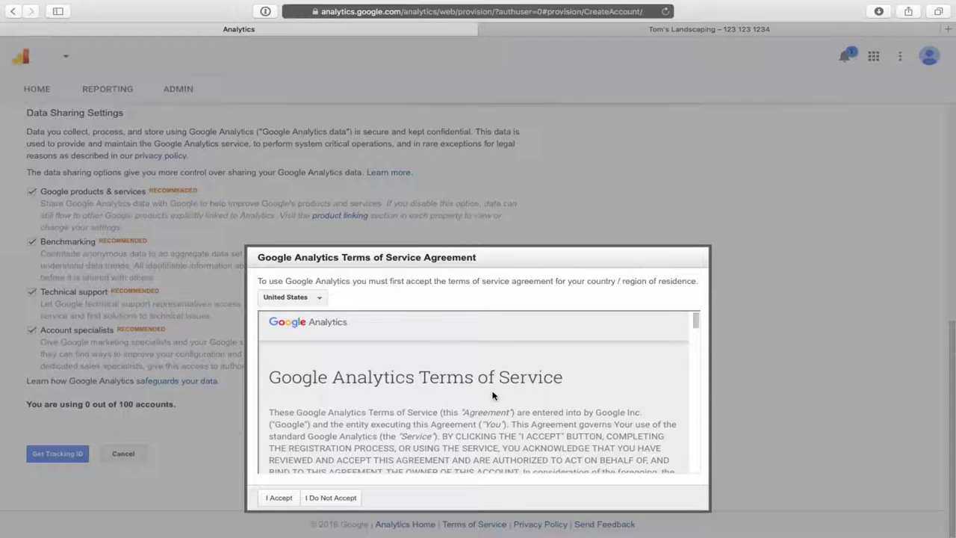
{"action": "left_click", "coordinate": [322, 300]}
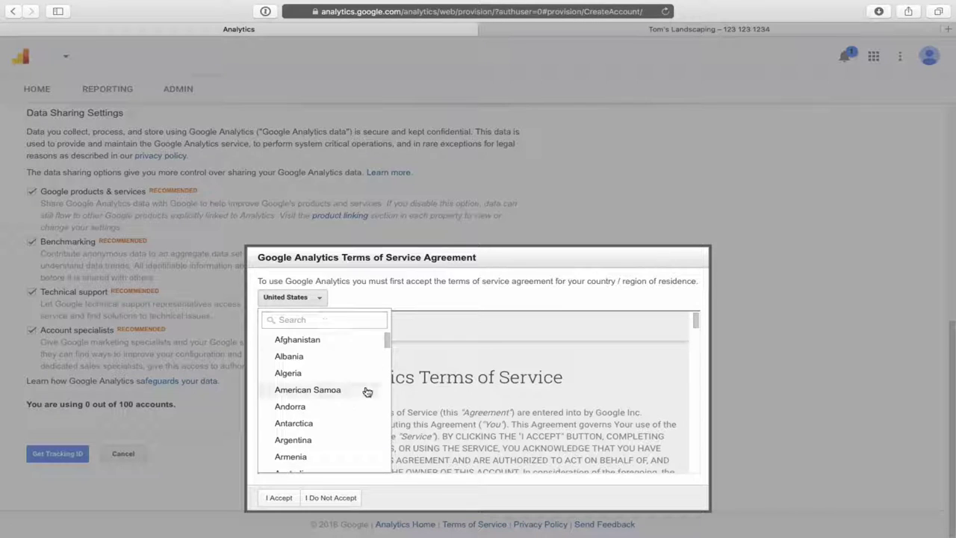
{"action": "scroll", "coordinate": [363, 391], "scroll_direction": "down", "scroll_amount": 2}
{"action": "scroll", "coordinate": [367, 392], "scroll_direction": "down", "scroll_amount": 2}
{"action": "scroll", "coordinate": [367, 392], "scroll_direction": "up", "scroll_amount": 4}
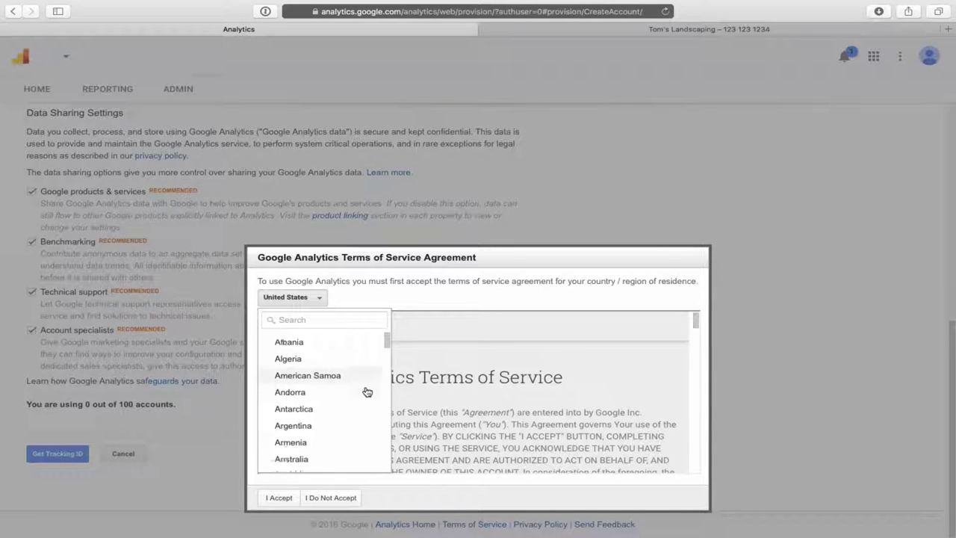
{"action": "left_click", "coordinate": [320, 298]}
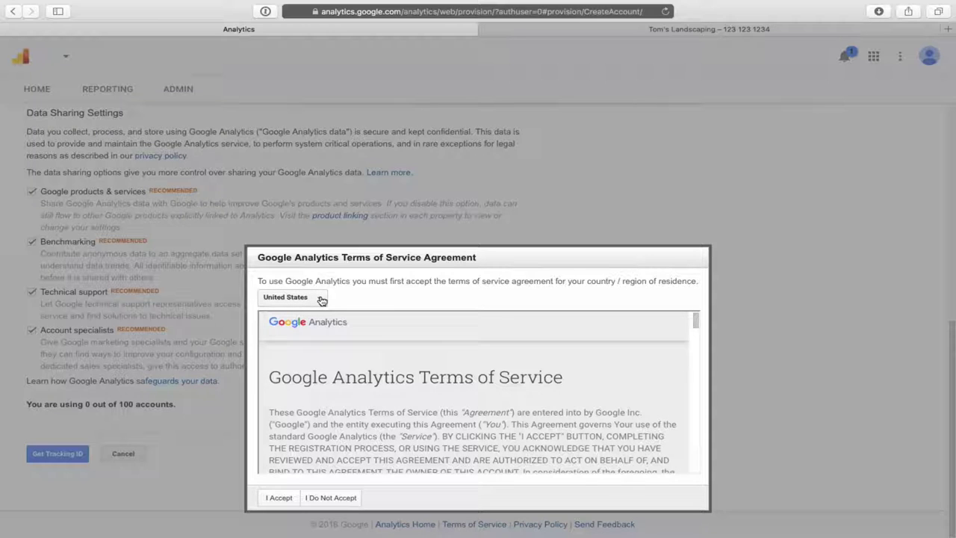
Step: Accept the Google Analytics Terms of Service for the United States and select the property's whole tracking ID
{"action": "left_click", "coordinate": [279, 499]}
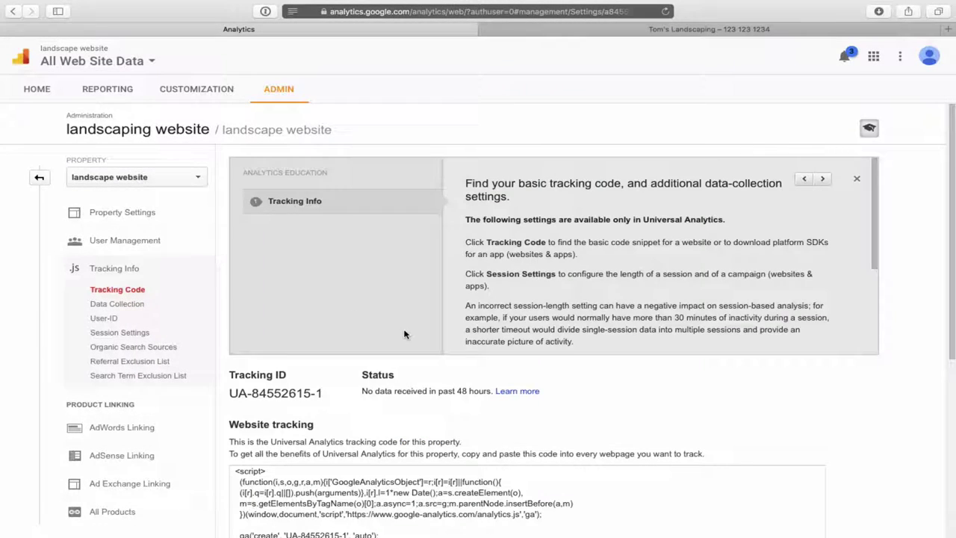
{"action": "scroll", "coordinate": [504, 379], "scroll_direction": "down", "scroll_amount": 5}
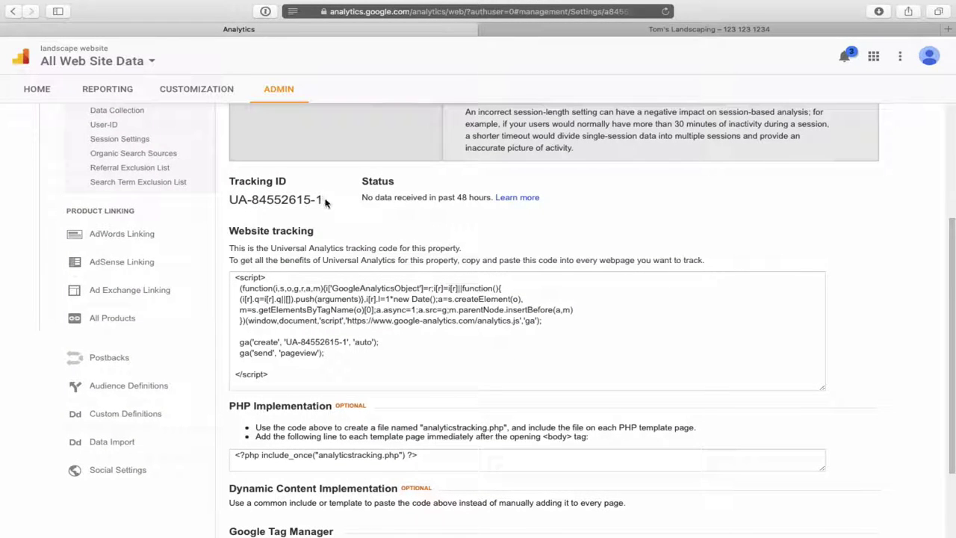
{"action": "left_click_drag", "start_coordinate": [325, 202], "coordinate": [230, 204]}
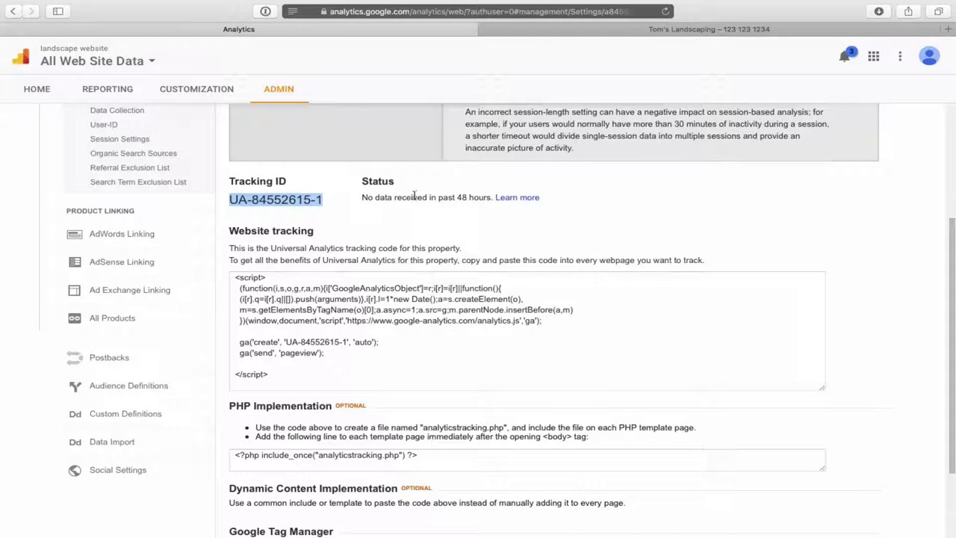
Step: Switch to the Tom's Landscaping site and open its WordPress admin page for adding new plugins
{"action": "left_click", "coordinate": [724, 30]}
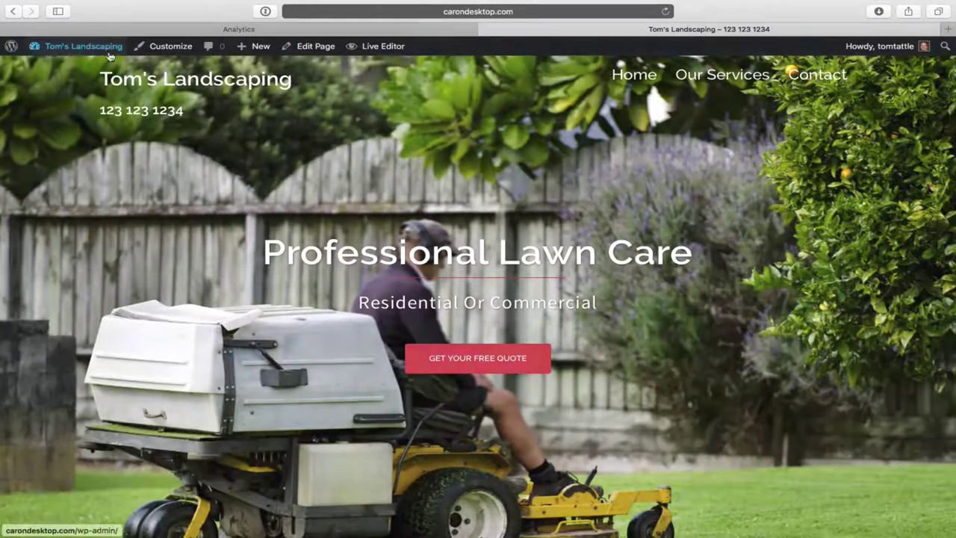
{"action": "mouse_move", "coordinate": [104, 52]}
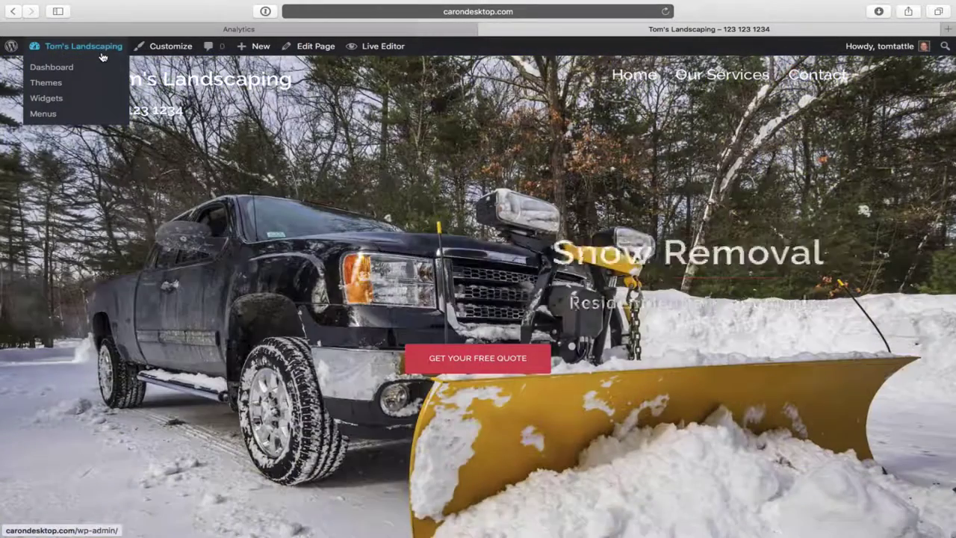
{"action": "left_click", "coordinate": [60, 72]}
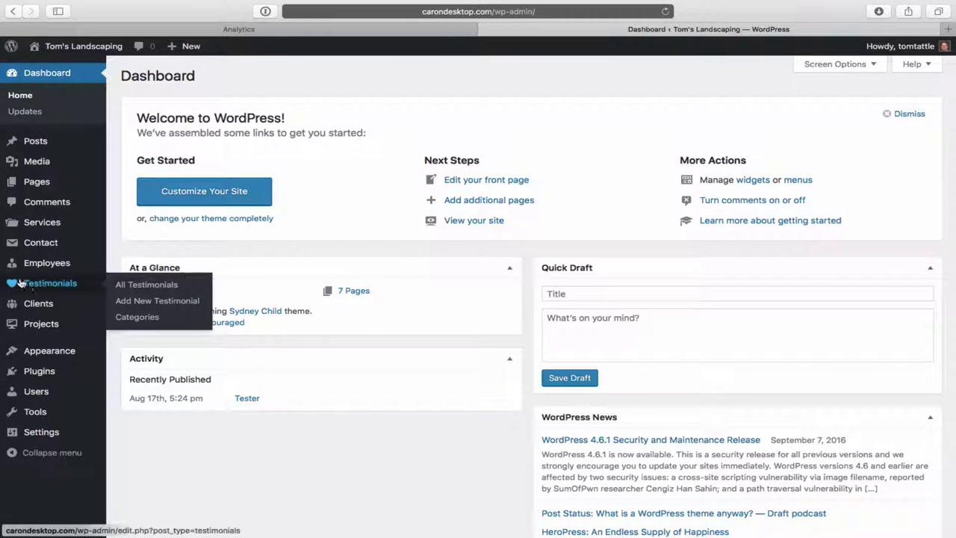
{"action": "mouse_move", "coordinate": [33, 263]}
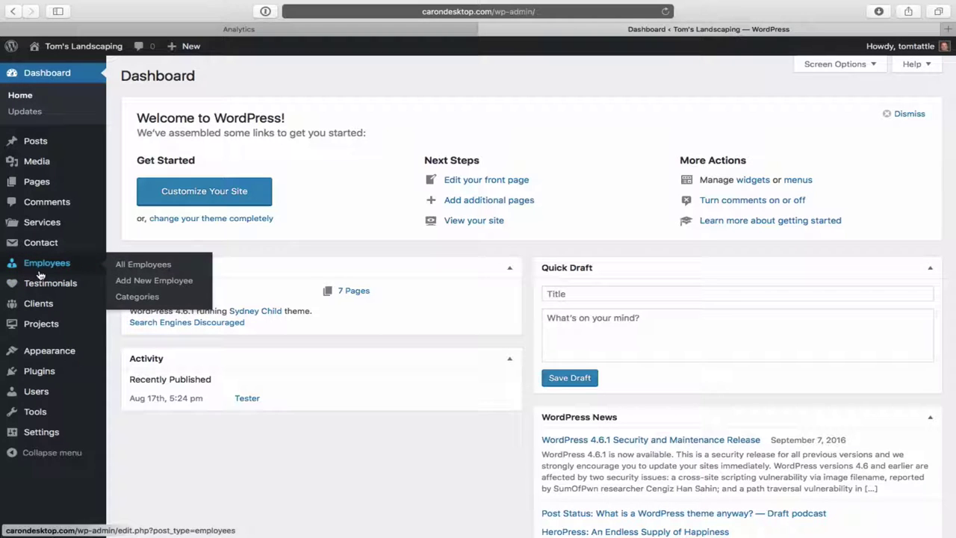
{"action": "mouse_move", "coordinate": [24, 374]}
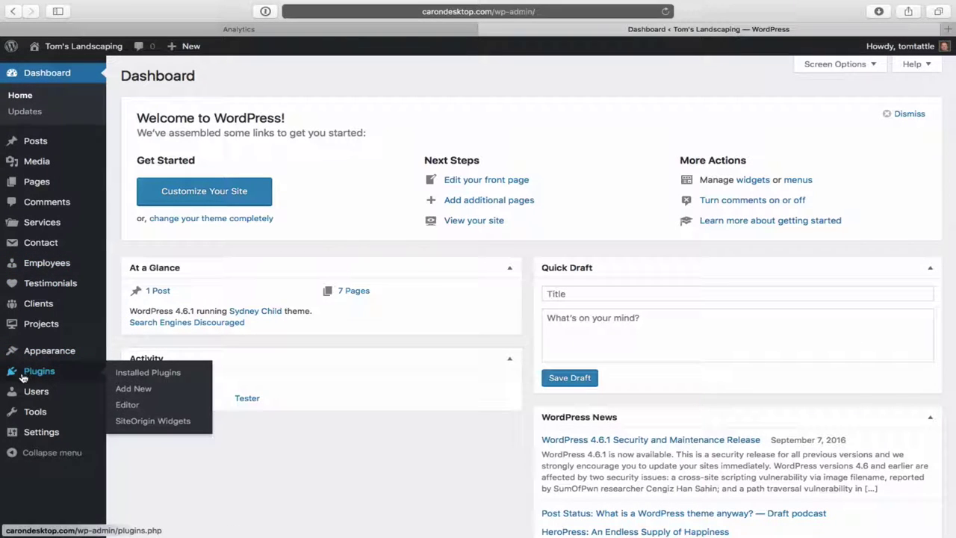
{"action": "left_click", "coordinate": [133, 390]}
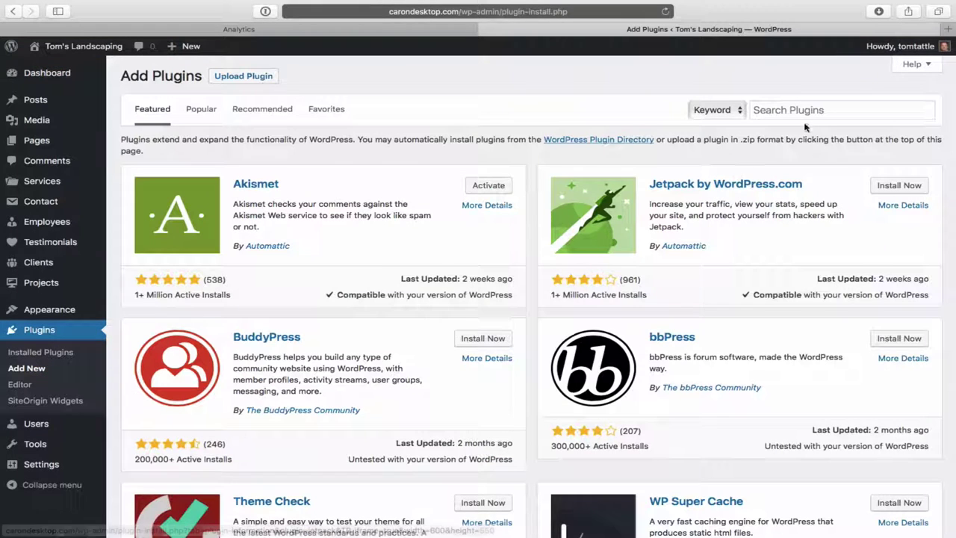
Step: Search the plugin directory for "google analytics", then install and activate the Google Analytics plugin that enables analytics on all pages
{"action": "left_click", "coordinate": [812, 116]}
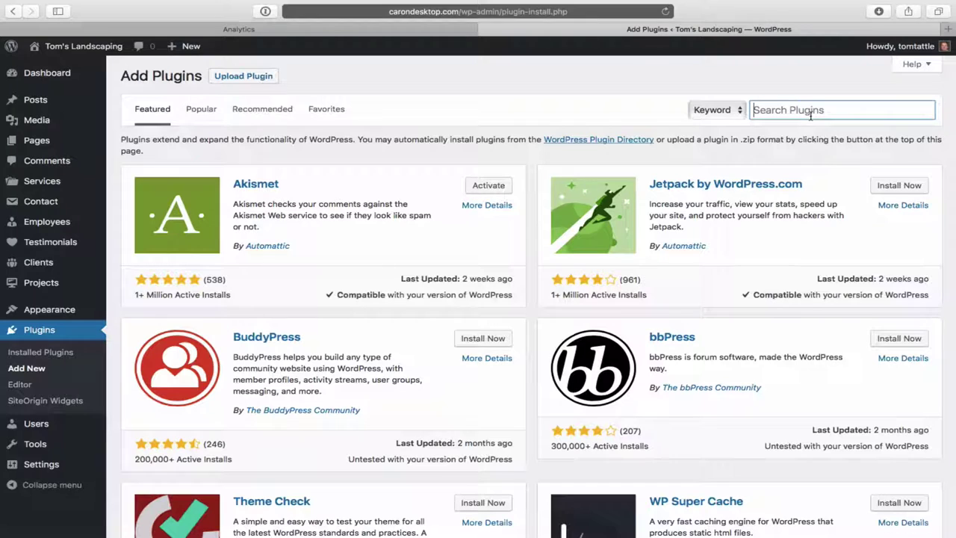
{"action": "type", "text": "google analytics"}
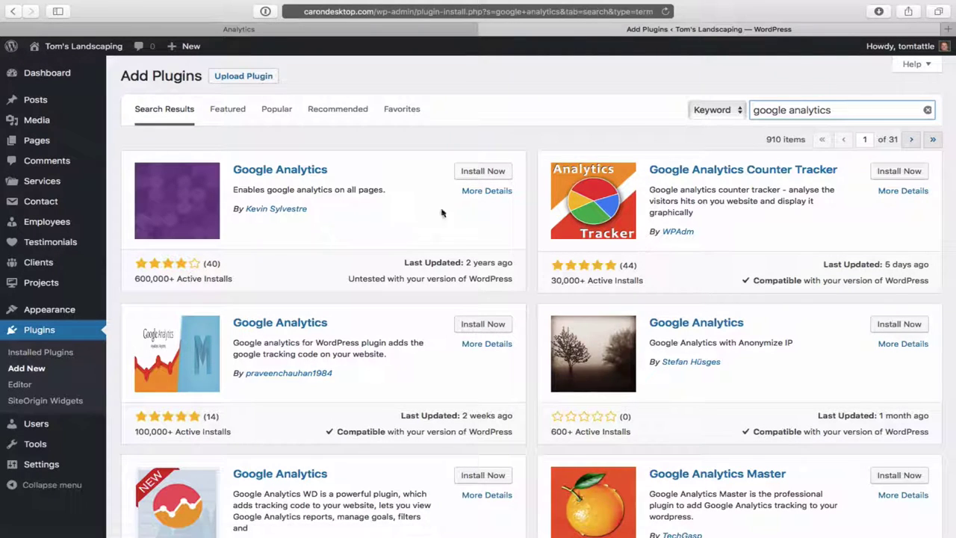
{"action": "left_click", "coordinate": [480, 176]}
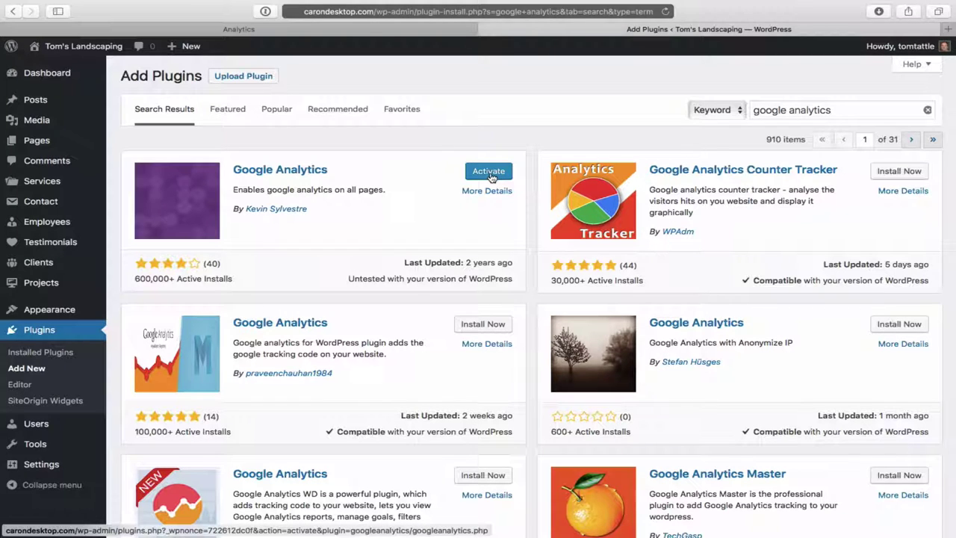
{"action": "left_click", "coordinate": [490, 174]}
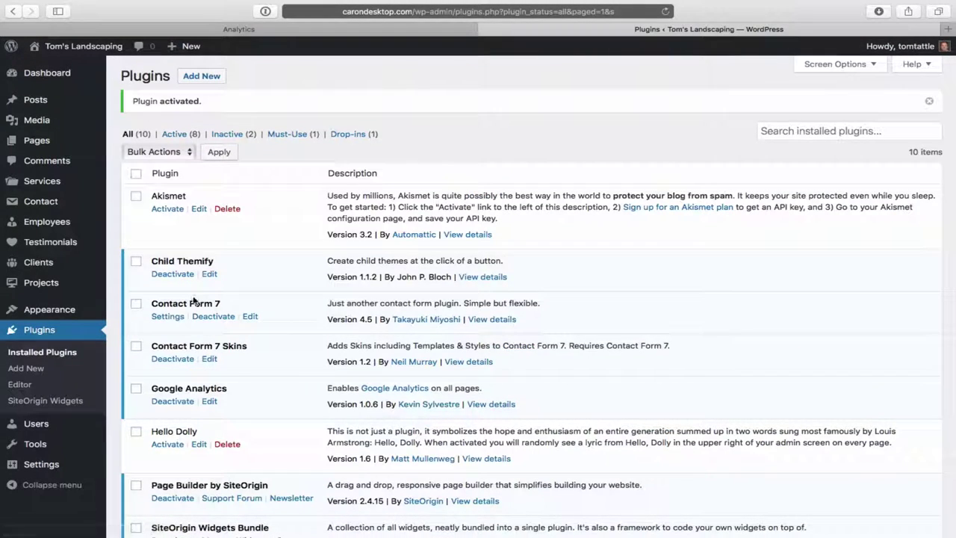
Step: Enter the Analytics tracking ID as the Web Property ID in the Google Analytics plugin settings and save the changes
{"action": "mouse_move", "coordinate": [65, 311]}
{"action": "scroll", "coordinate": [67, 311], "scroll_direction": "down", "scroll_amount": 5}
{"action": "scroll", "coordinate": [66, 310], "scroll_direction": "down", "scroll_amount": 1}
{"action": "mouse_move", "coordinate": [42, 452]}
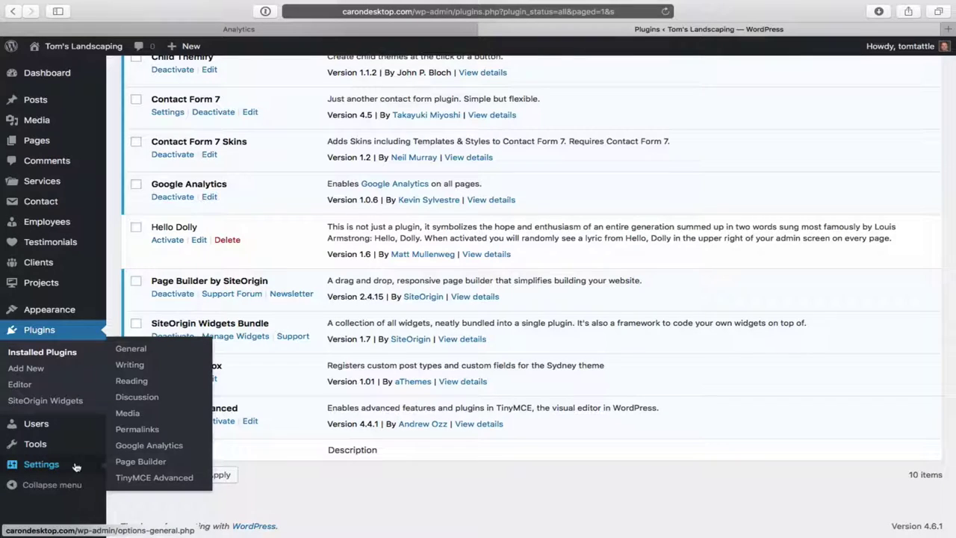
{"action": "left_click", "coordinate": [162, 446]}
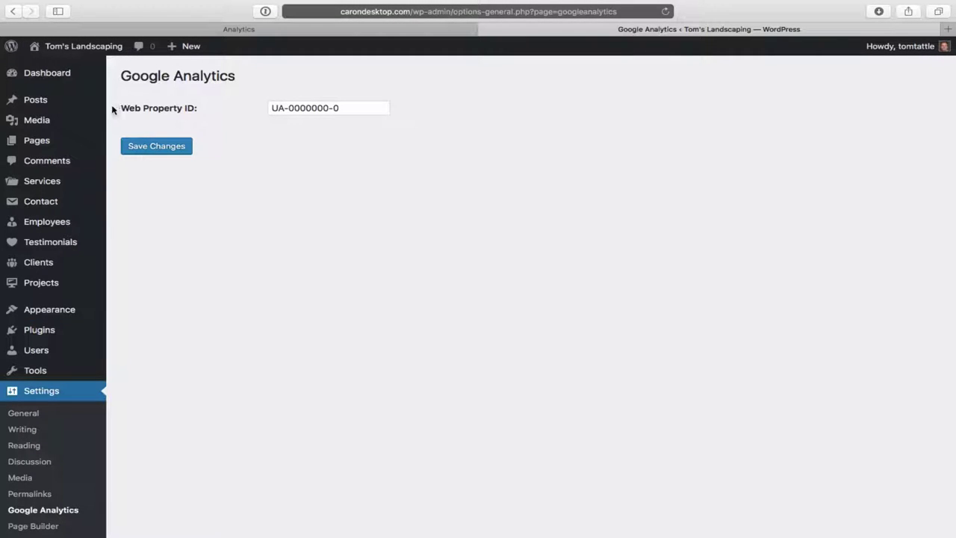
{"action": "triple_click", "coordinate": [340, 108]}
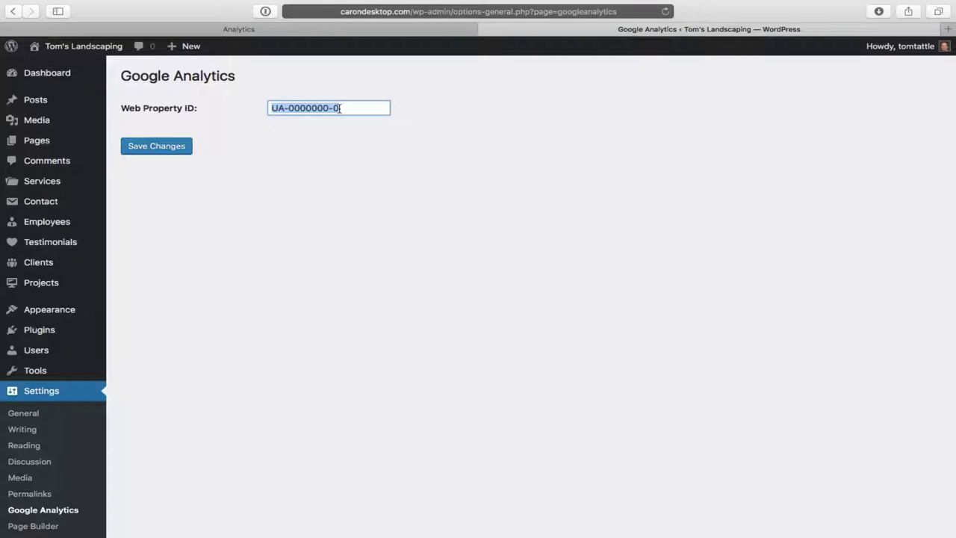
{"action": "type", "text": "UA-45087900-1"}
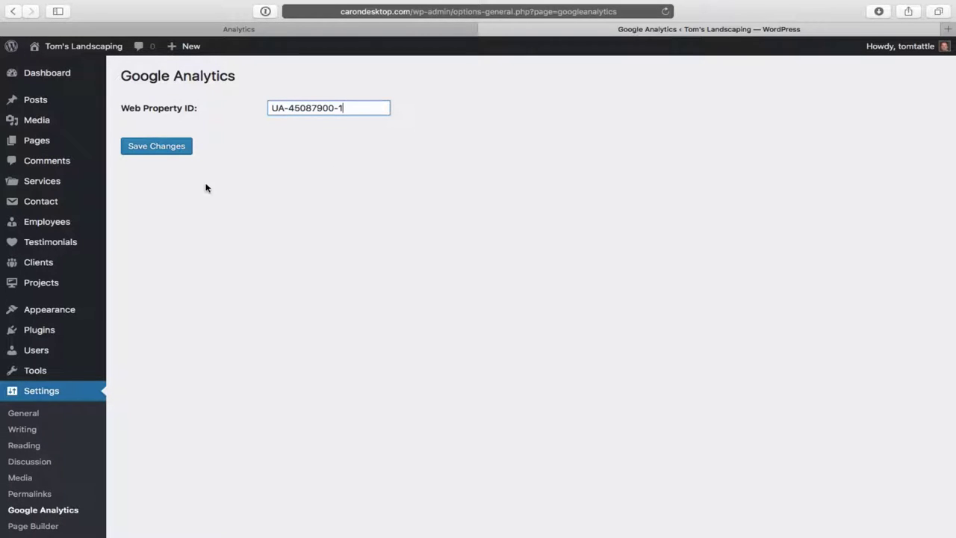
{"action": "left_click", "coordinate": [158, 146]}
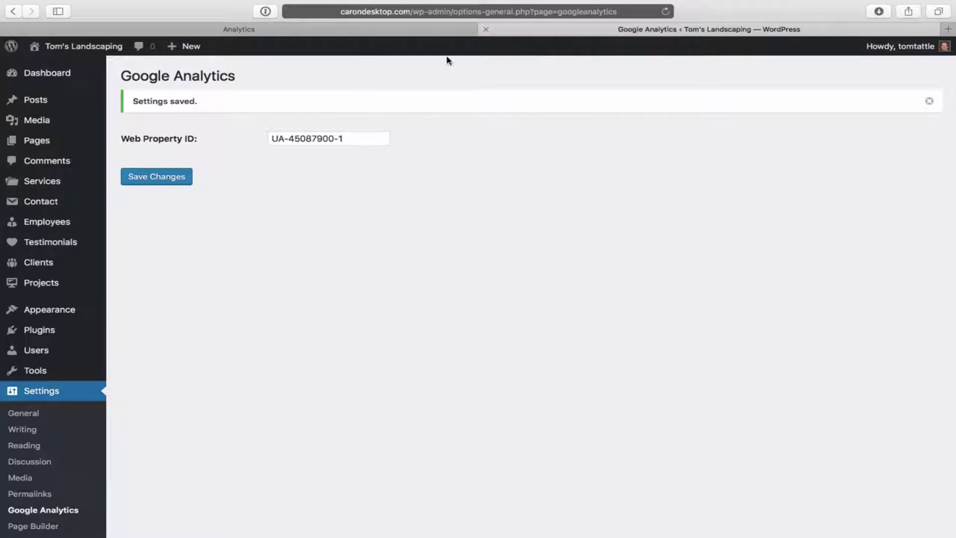
Step: Return to Google Analytics, open the Real-Time Overview report for the landscape website and dismiss its Analytics Education panel
{"action": "left_click", "coordinate": [371, 32]}
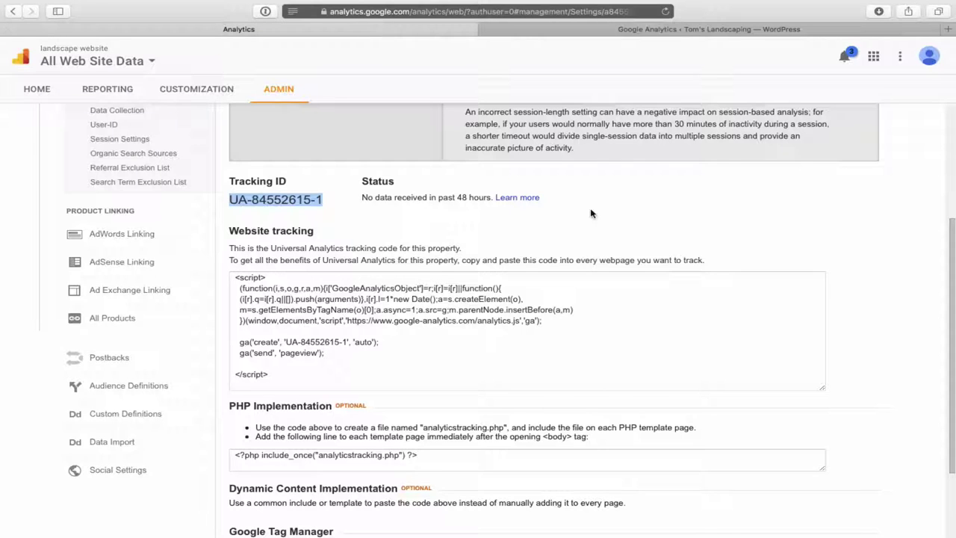
{"action": "scroll", "coordinate": [698, 240], "scroll_direction": "up", "scroll_amount": 5}
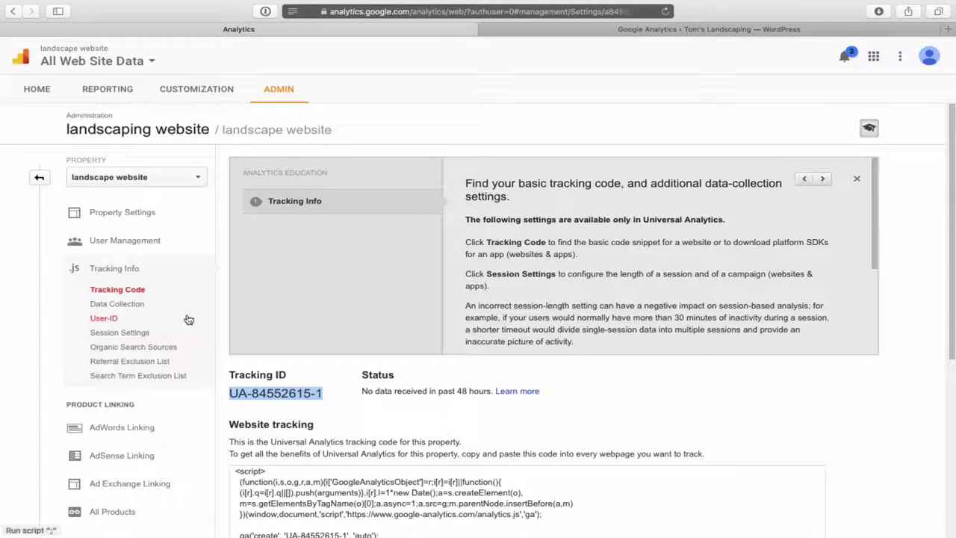
{"action": "scroll", "coordinate": [176, 359], "scroll_direction": "down", "scroll_amount": 3}
{"action": "scroll", "coordinate": [167, 373], "scroll_direction": "up", "scroll_amount": 3}
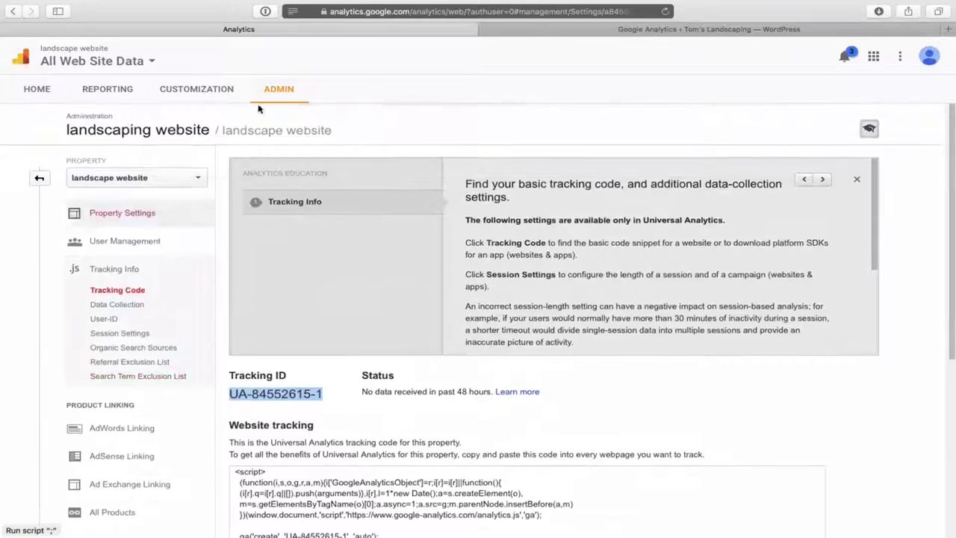
{"action": "left_click", "coordinate": [107, 91]}
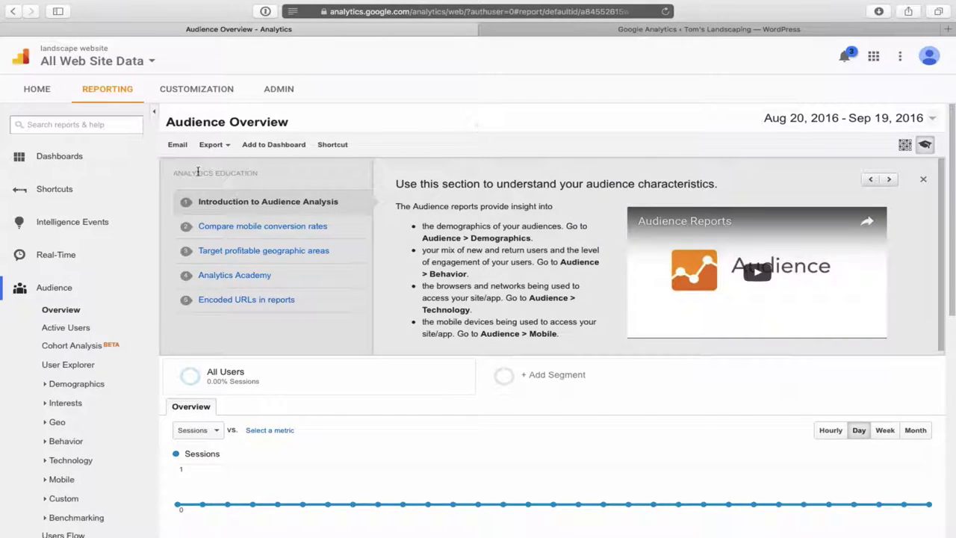
{"action": "left_click", "coordinate": [61, 259]}
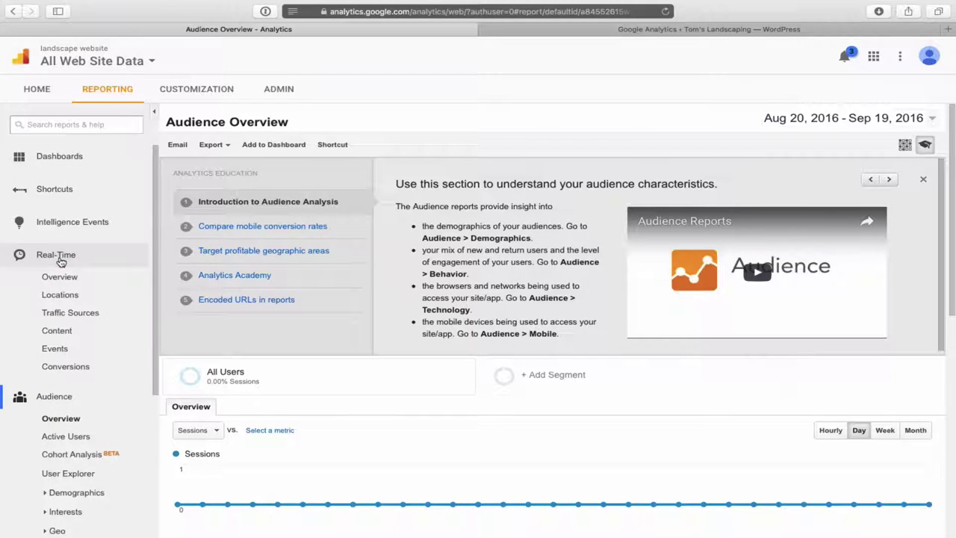
{"action": "left_click", "coordinate": [64, 279]}
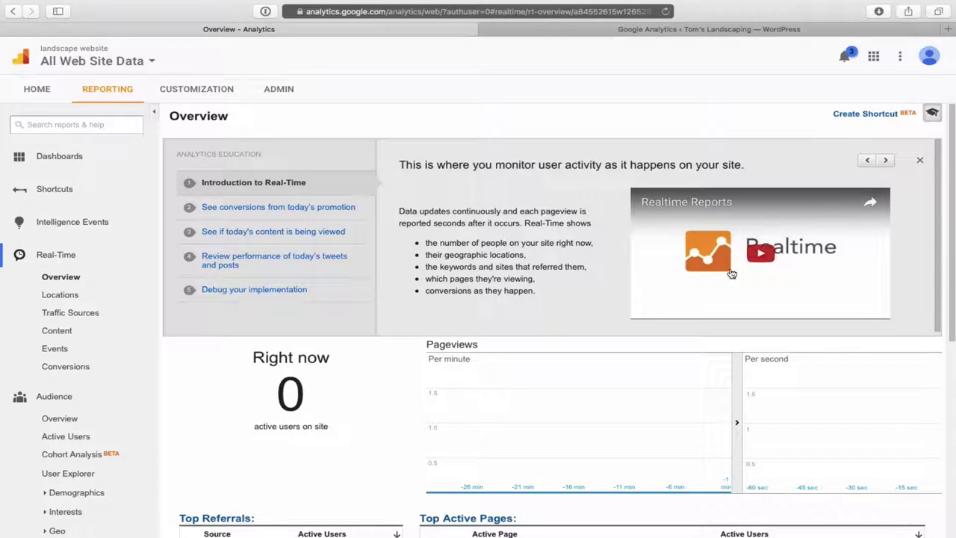
{"action": "left_click", "coordinate": [921, 160]}
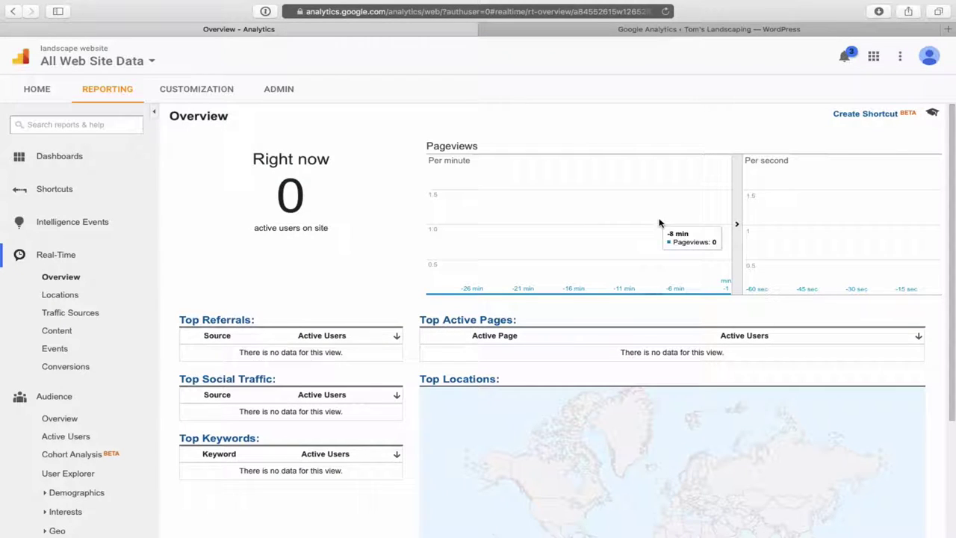
Step: Visit the home, Landscaping and Contact pages of the Tom's Landscaping site to generate test page views
{"action": "left_click", "coordinate": [723, 30]}
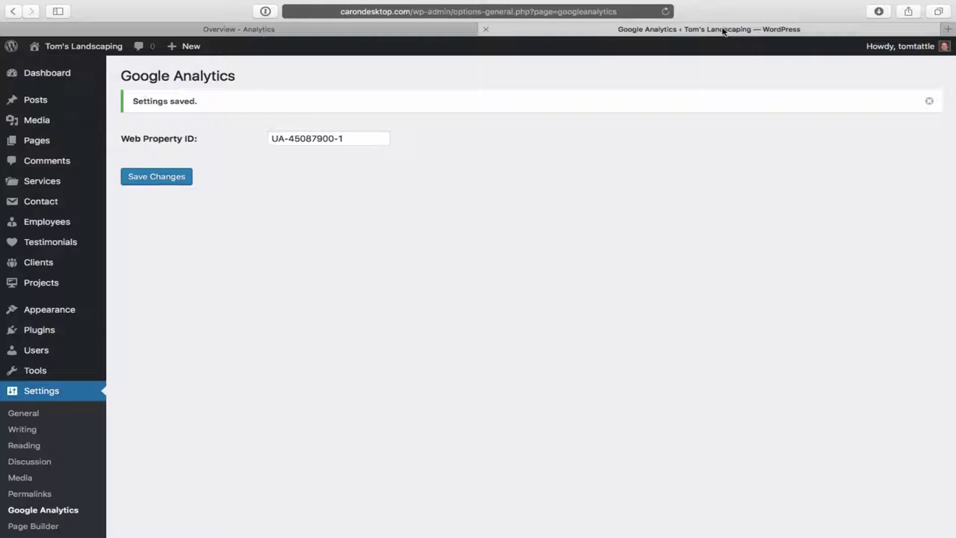
{"action": "mouse_move", "coordinate": [69, 52]}
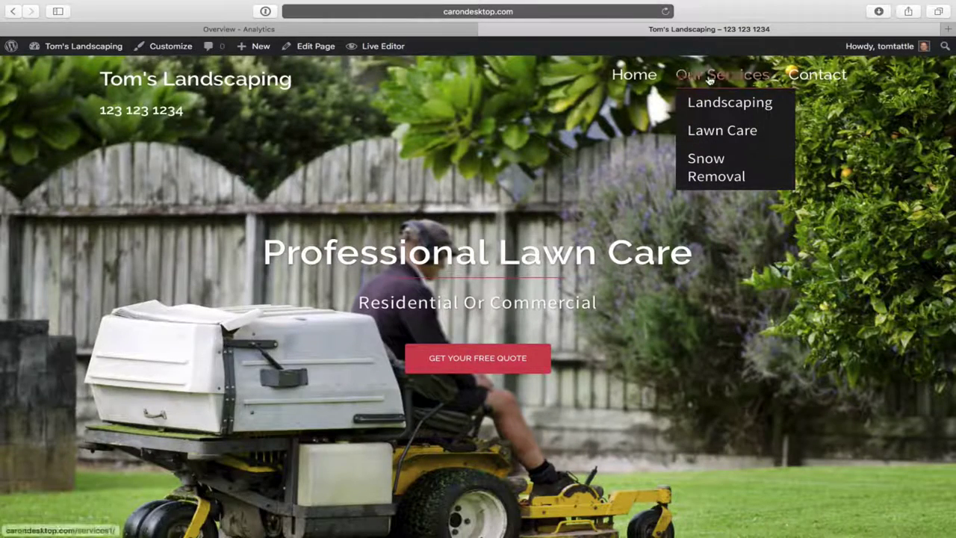
{"action": "left_click", "coordinate": [734, 112]}
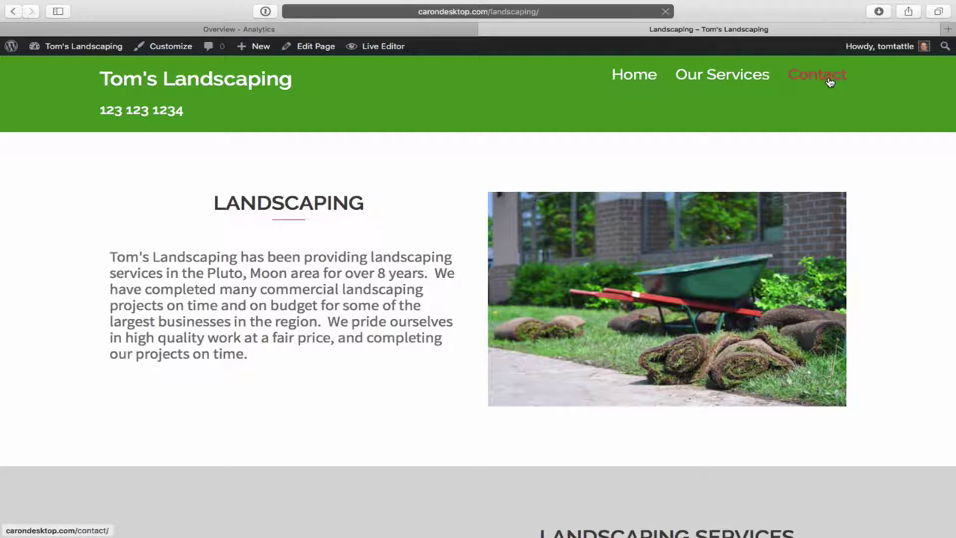
{"action": "left_click", "coordinate": [829, 82]}
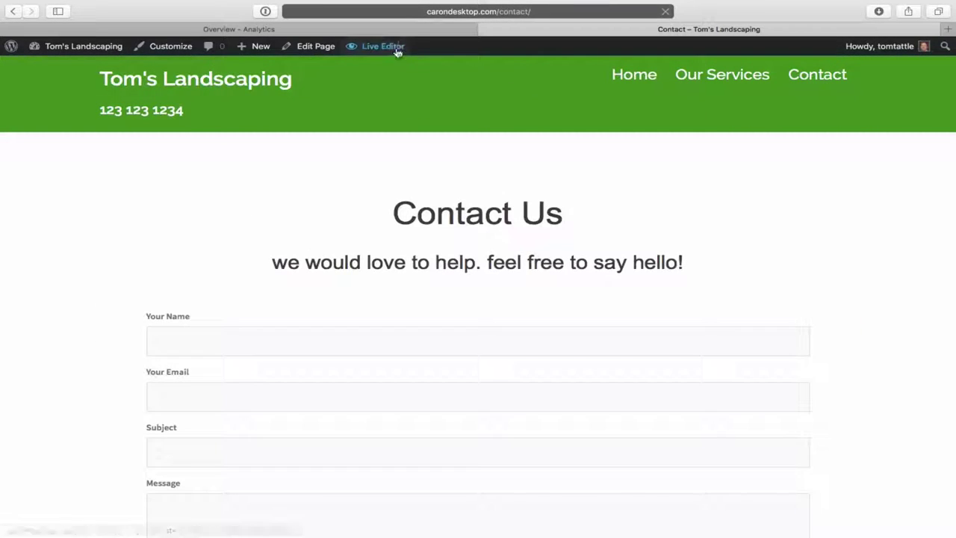
Step: Check the active users, pageviews, top active pages and visitor location in the Real-Time Overview report
{"action": "left_click", "coordinate": [407, 29]}
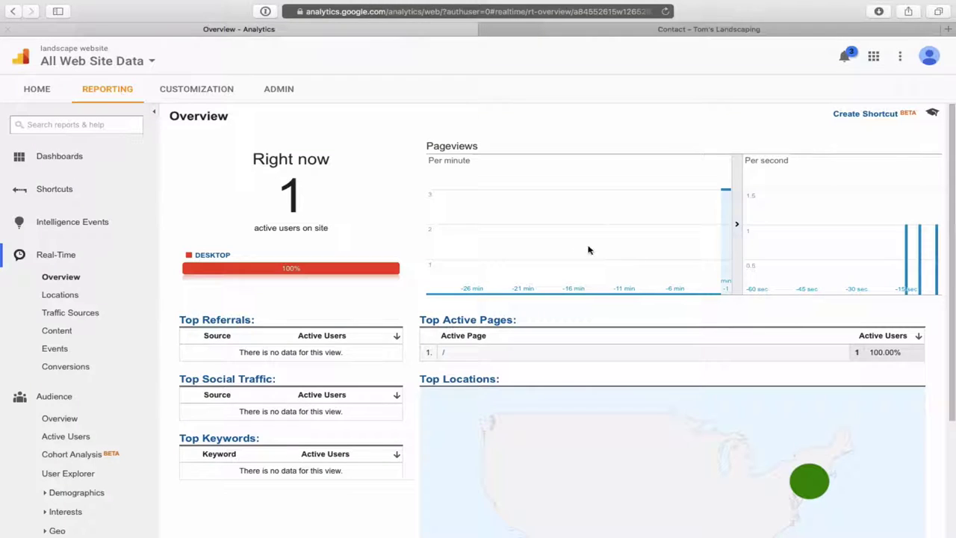
{"action": "scroll", "coordinate": [734, 429], "scroll_direction": "down", "scroll_amount": 1}
{"action": "scroll", "coordinate": [734, 429], "scroll_direction": "up", "scroll_amount": 1}
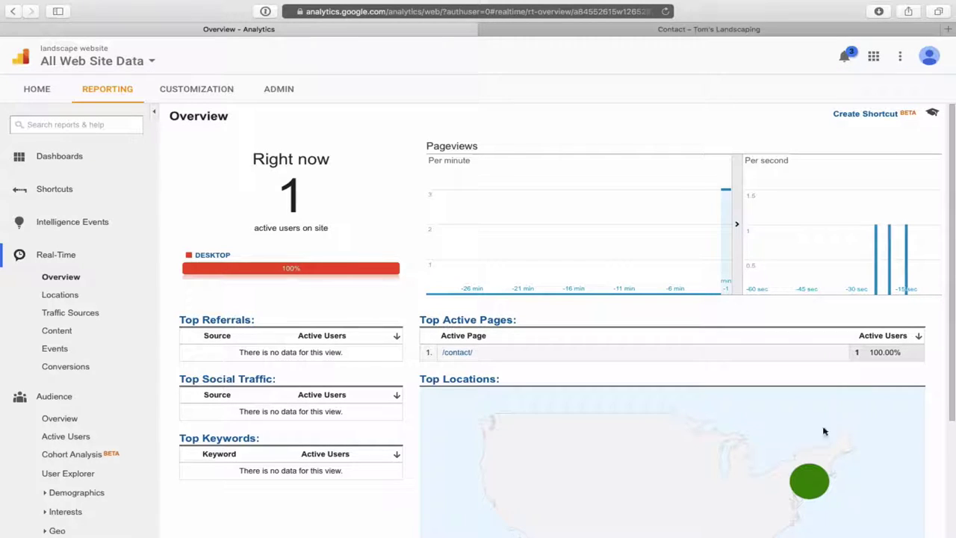
{"action": "mouse_move", "coordinate": [806, 478]}
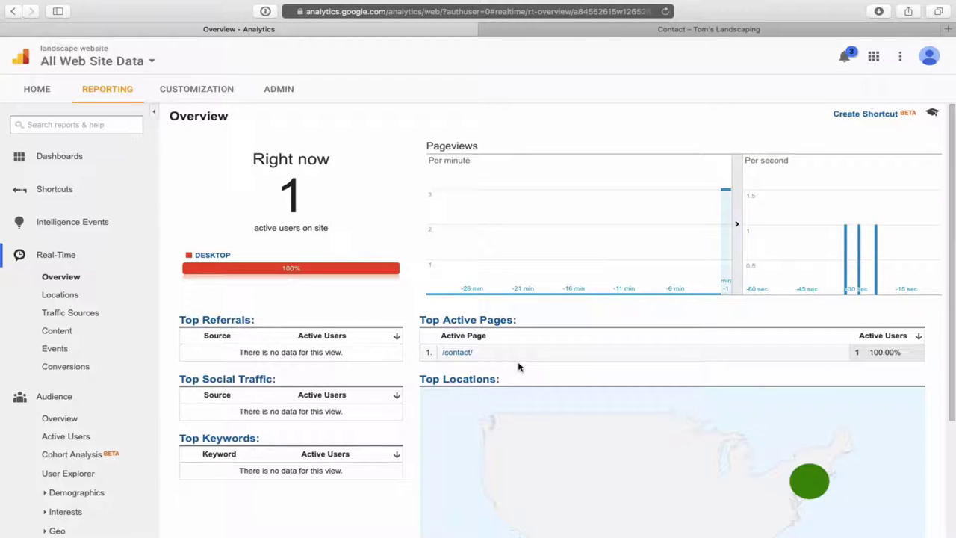
{"action": "scroll", "coordinate": [518, 367], "scroll_direction": "down", "scroll_amount": 1}
{"action": "scroll", "coordinate": [519, 367], "scroll_direction": "up", "scroll_amount": 1}
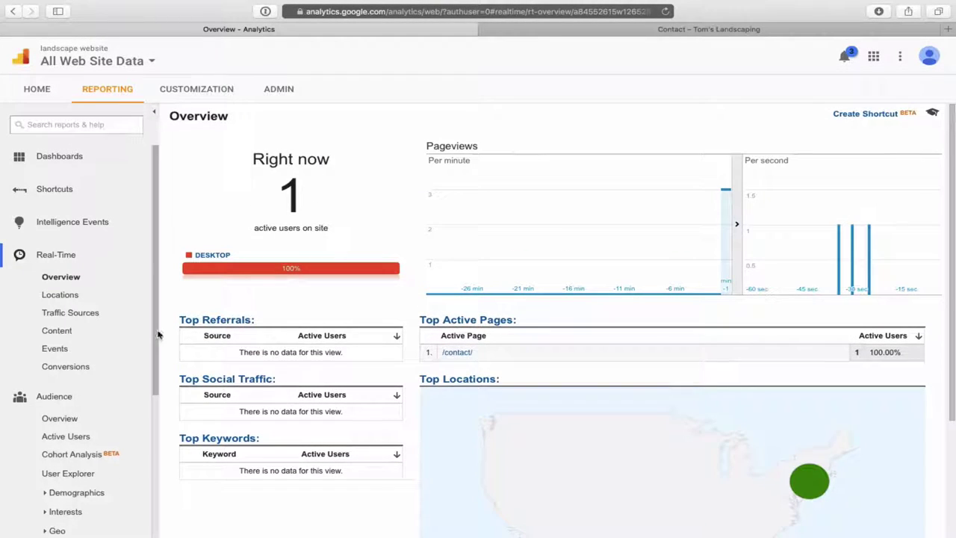
Step: Open the Audience Overview report and review its sessions chart, user metrics and demographics sections
{"action": "scroll", "coordinate": [135, 303], "scroll_direction": "down", "scroll_amount": 3}
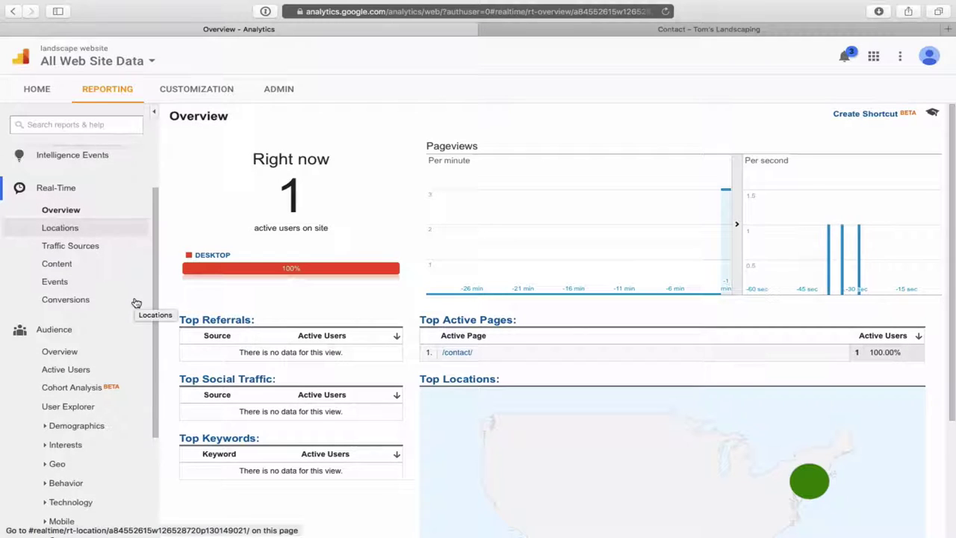
{"action": "scroll", "coordinate": [136, 303], "scroll_direction": "down", "scroll_amount": 2}
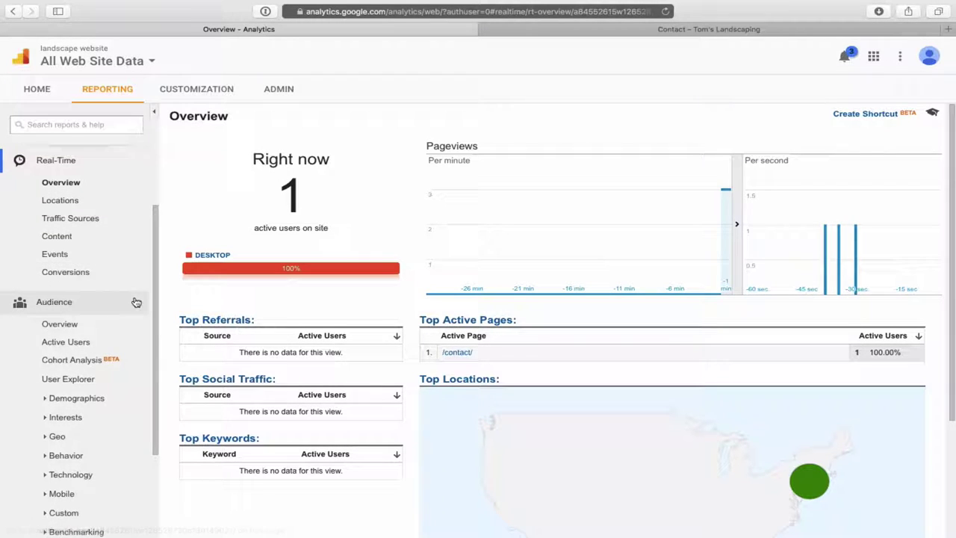
{"action": "scroll", "coordinate": [135, 301], "scroll_direction": "down", "scroll_amount": 1}
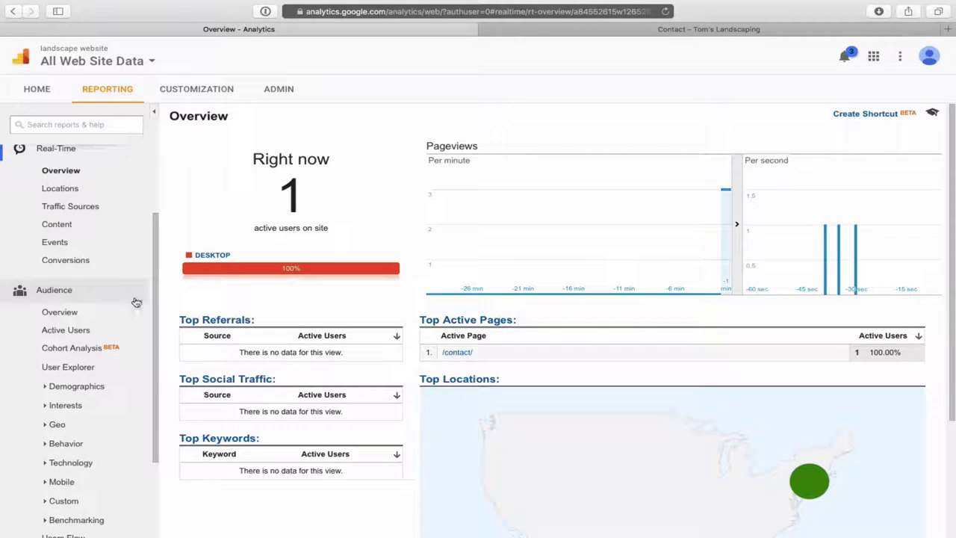
{"action": "left_click", "coordinate": [75, 318]}
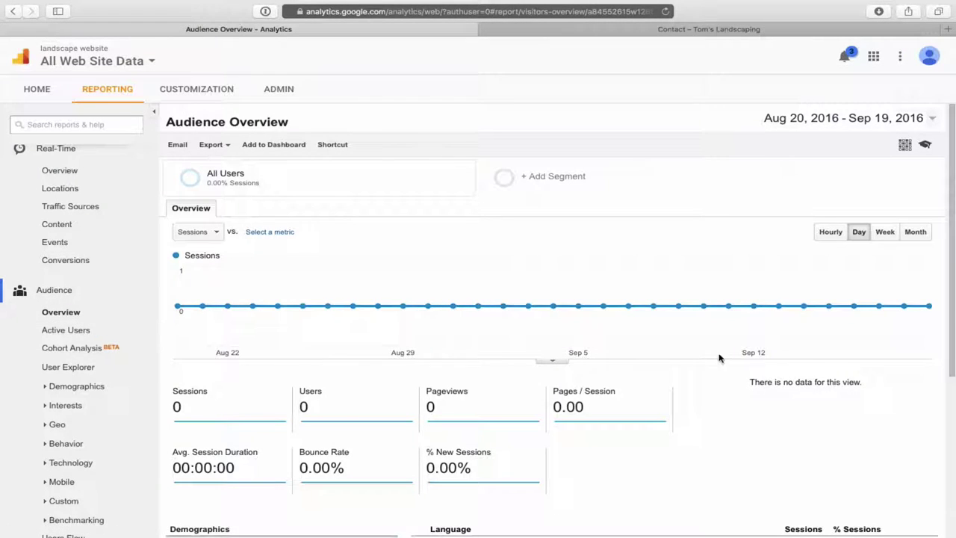
{"action": "scroll", "coordinate": [745, 443], "scroll_direction": "down", "scroll_amount": 1}
{"action": "scroll", "coordinate": [745, 443], "scroll_direction": "down", "scroll_amount": 3}
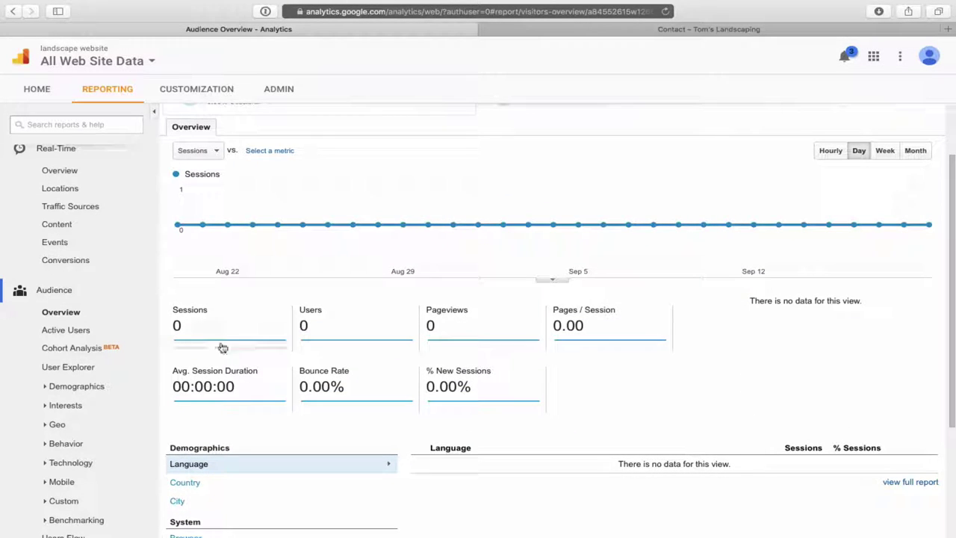
Step: Examine the pages per session, average session duration and bounce rate metrics in the Audience Overview report
{"action": "scroll", "coordinate": [867, 231], "scroll_direction": "up", "scroll_amount": 4}
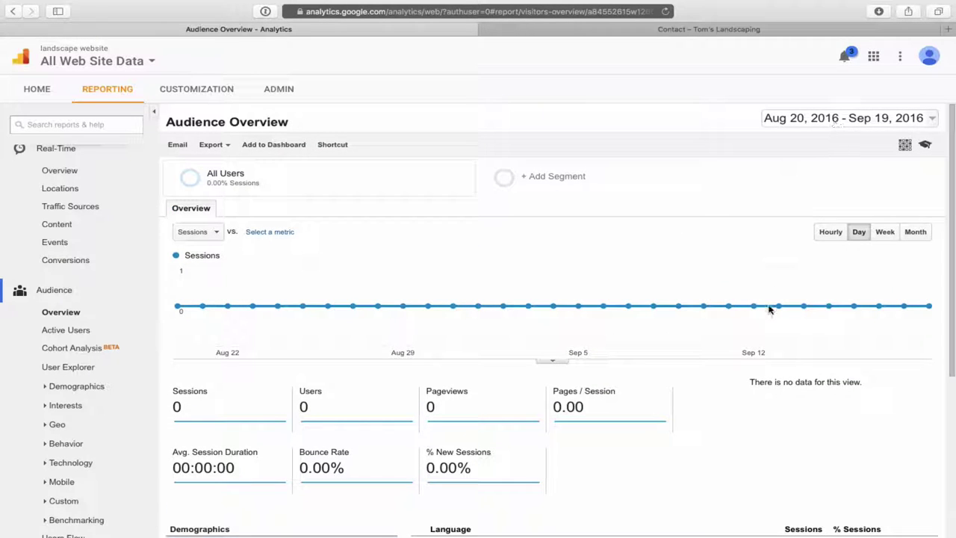
{"action": "scroll", "coordinate": [770, 309], "scroll_direction": "down", "scroll_amount": 3}
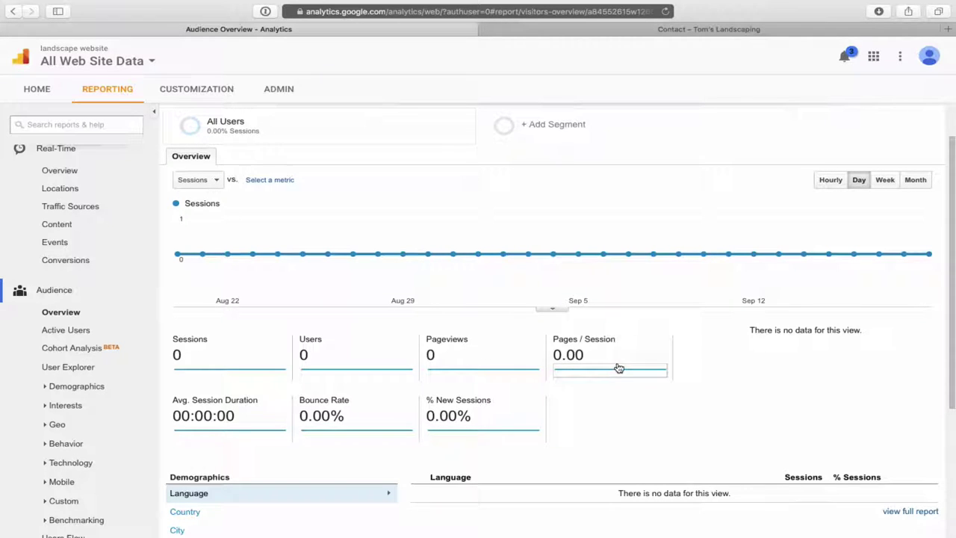
{"action": "scroll", "coordinate": [627, 424], "scroll_direction": "down", "scroll_amount": 1}
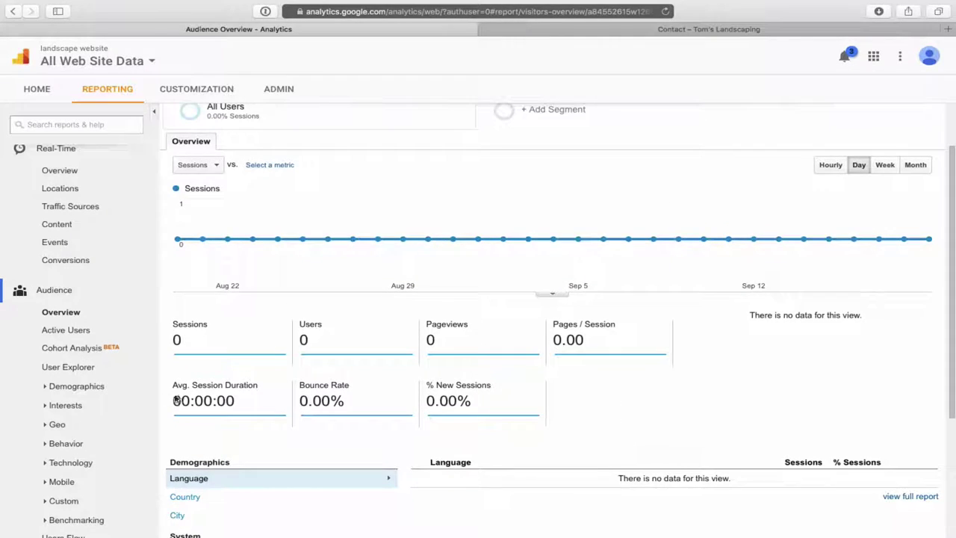
{"action": "scroll", "coordinate": [331, 422], "scroll_direction": "down", "scroll_amount": 1}
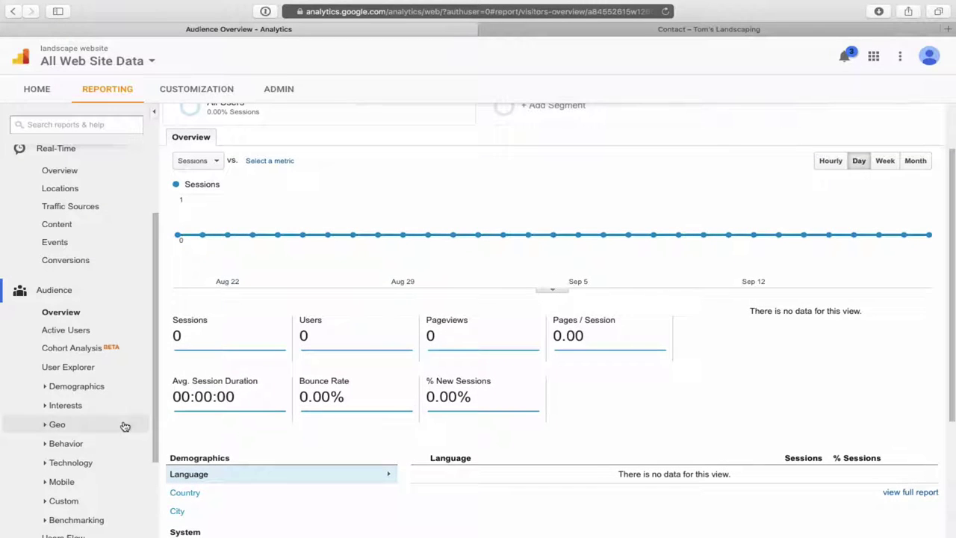
Step: Open the All Pages report in the Behavior section's Site Content group and review its pageviews table
{"action": "scroll", "coordinate": [143, 428], "scroll_direction": "down", "scroll_amount": 3}
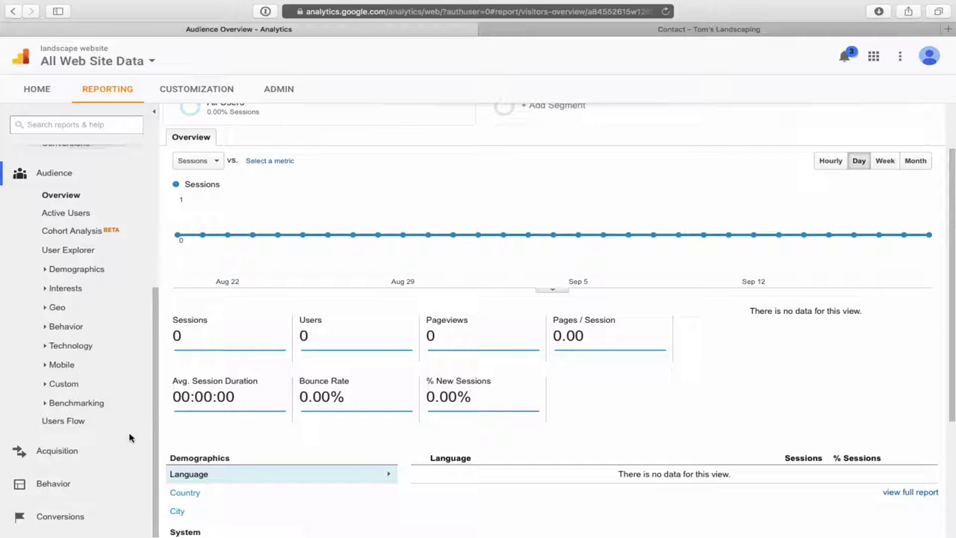
{"action": "left_click", "coordinate": [65, 488]}
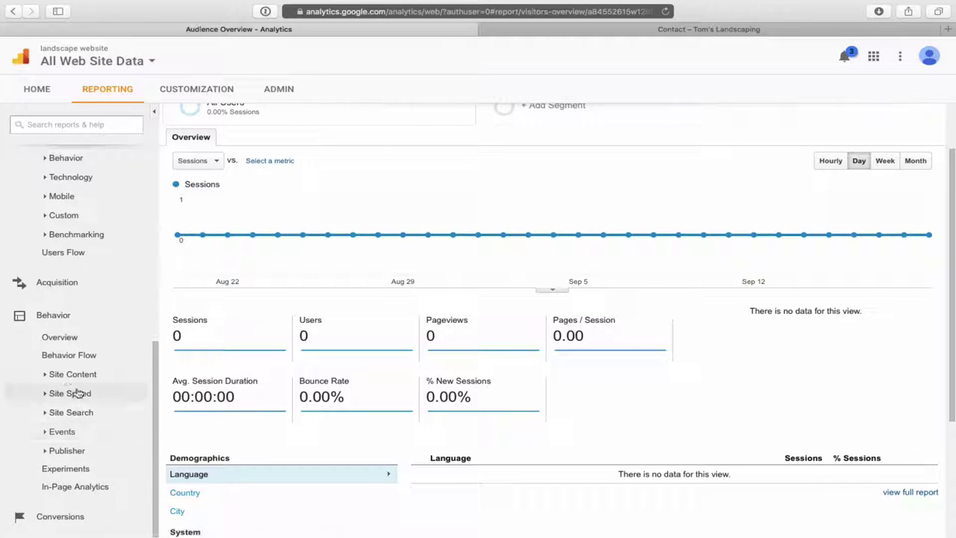
{"action": "left_click", "coordinate": [71, 375]}
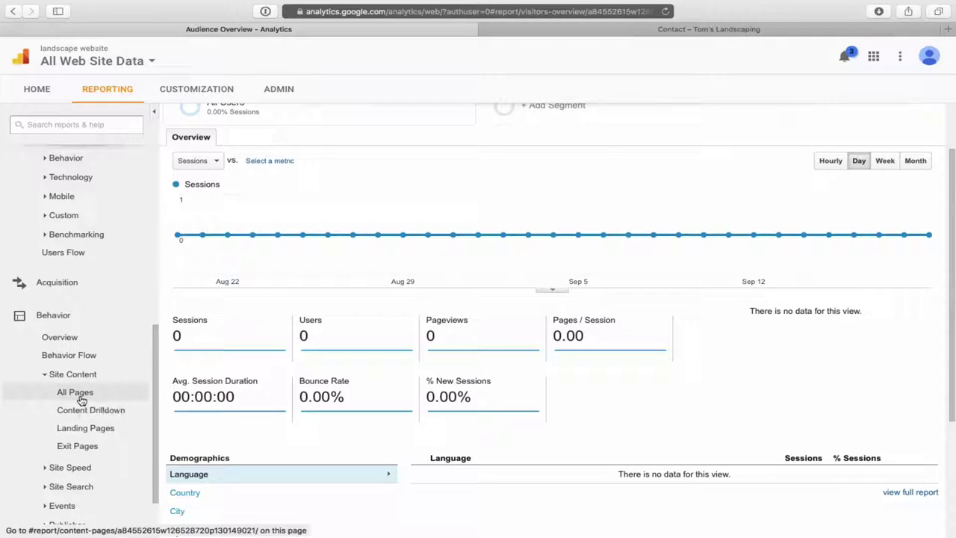
{"action": "left_click", "coordinate": [78, 393]}
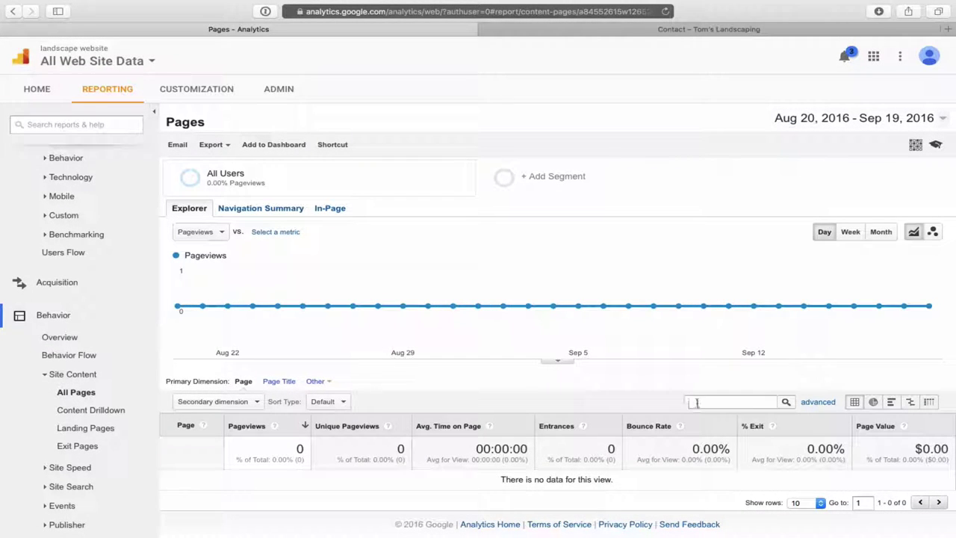
{"action": "mouse_move", "coordinate": [680, 339]}
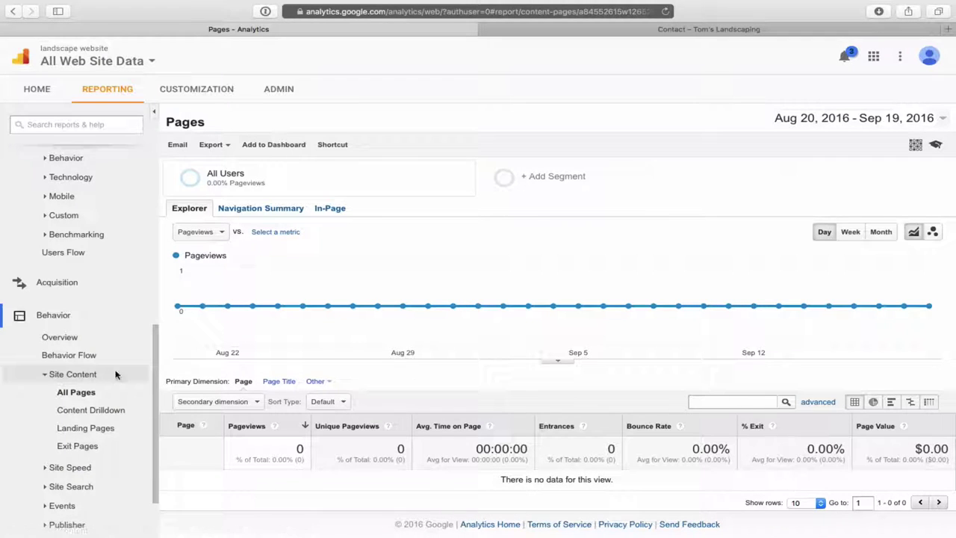
Step: Open the Acquisition Overview report and review its top channels, sessions and conversions data
{"action": "scroll", "coordinate": [112, 374], "scroll_direction": "up", "scroll_amount": 1}
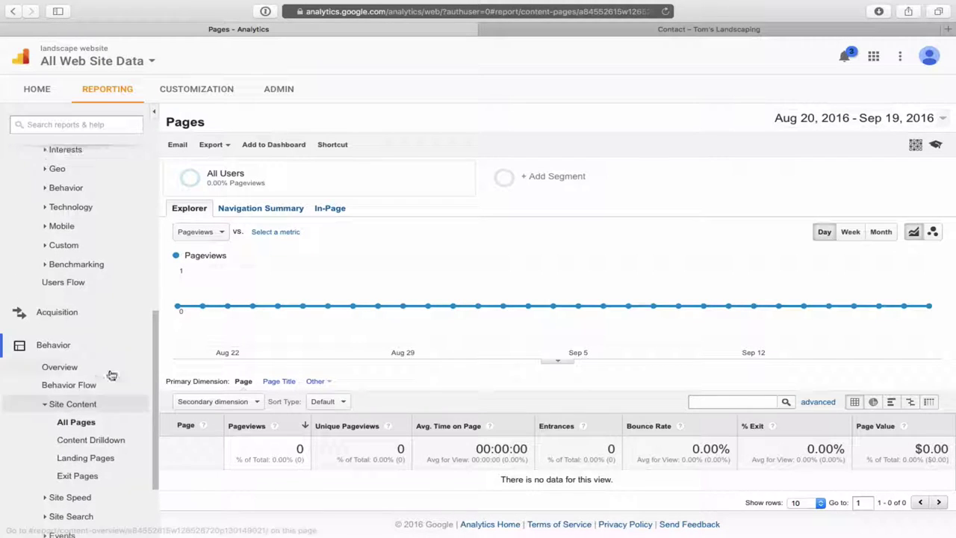
{"action": "left_click", "coordinate": [64, 317]}
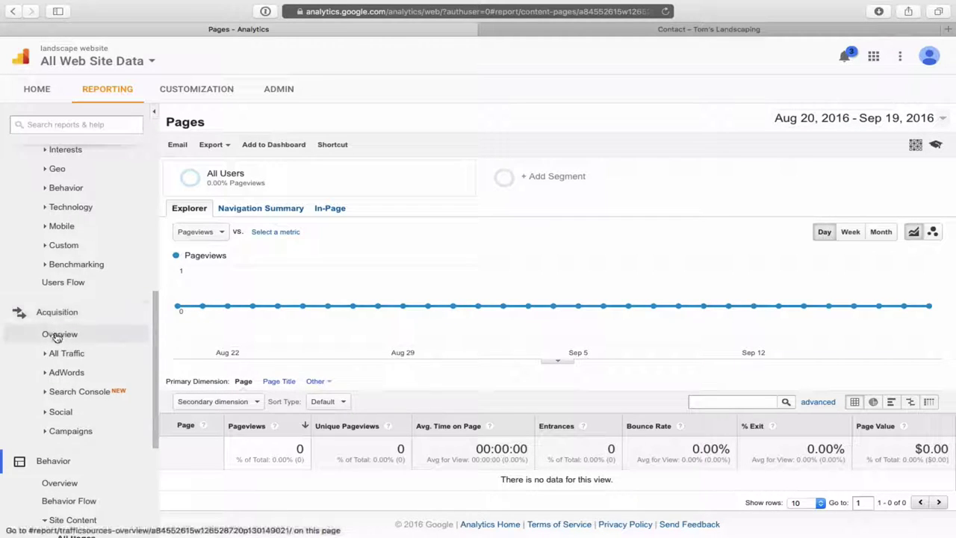
{"action": "left_click", "coordinate": [58, 336]}
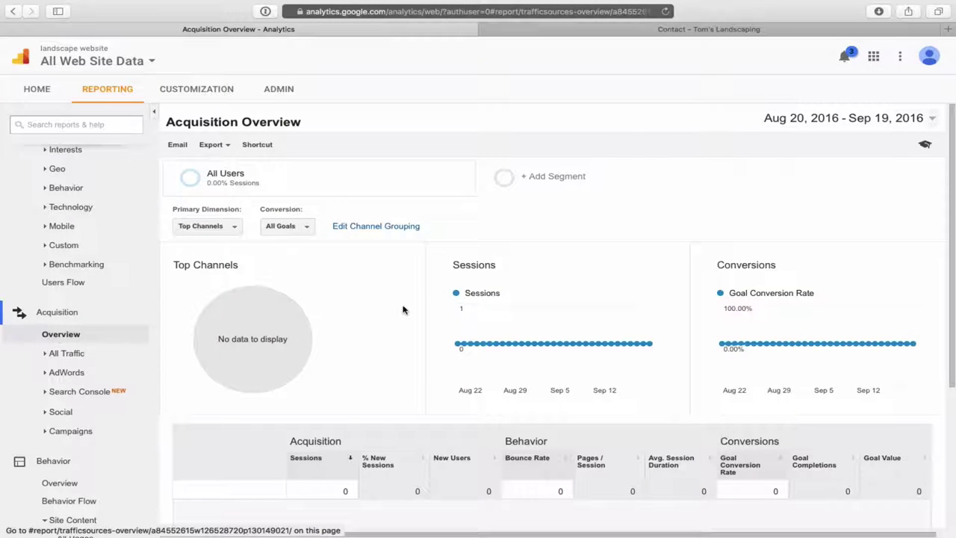
{"action": "scroll", "coordinate": [403, 310], "scroll_direction": "down", "scroll_amount": 3}
{"action": "scroll", "coordinate": [404, 310], "scroll_direction": "up", "scroll_amount": 4}
{"action": "scroll", "coordinate": [403, 310], "scroll_direction": "up", "scroll_amount": 1}
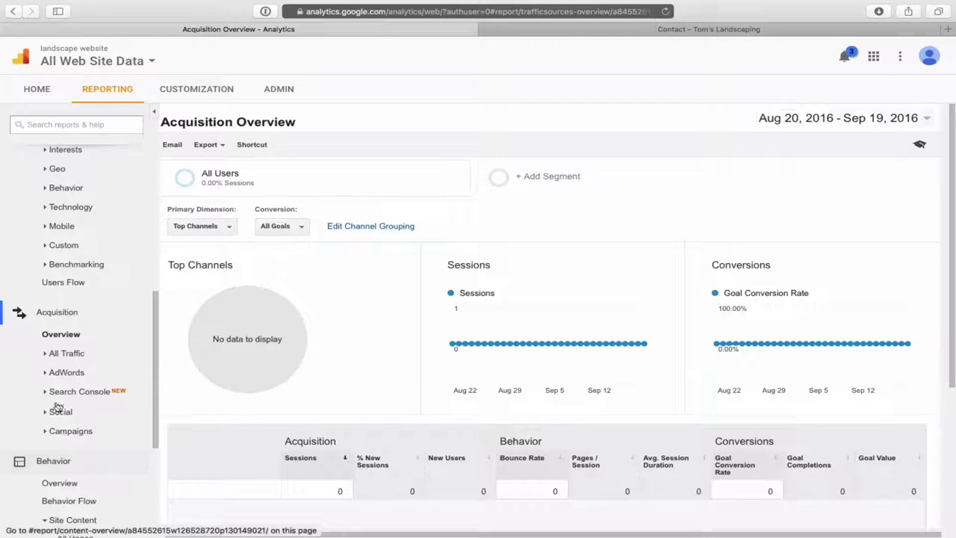
Step: Look through the available reports in the Real-Time, Audience, Acquisition and Behavior sections
{"action": "scroll", "coordinate": [67, 211], "scroll_direction": "up", "scroll_amount": 5}
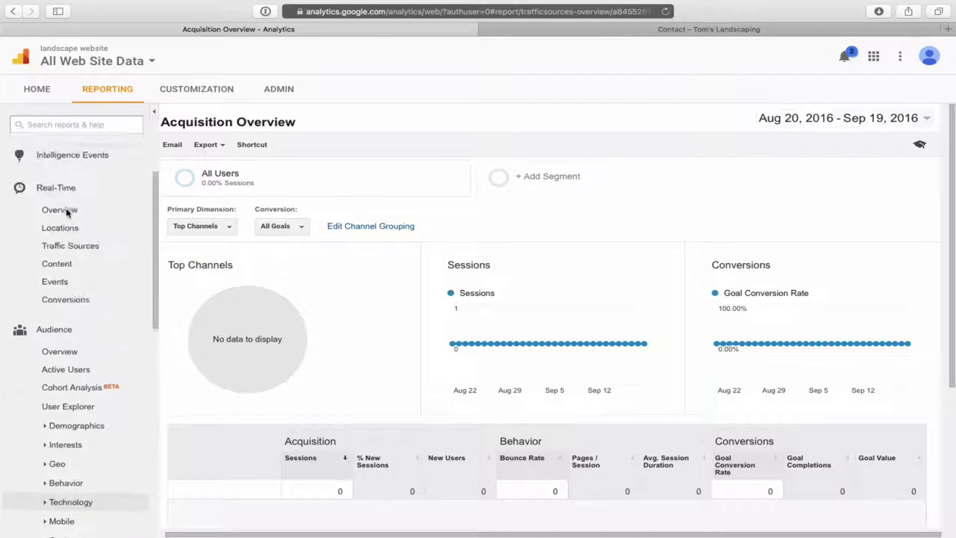
{"action": "scroll", "coordinate": [65, 225], "scroll_direction": "up", "scroll_amount": 1}
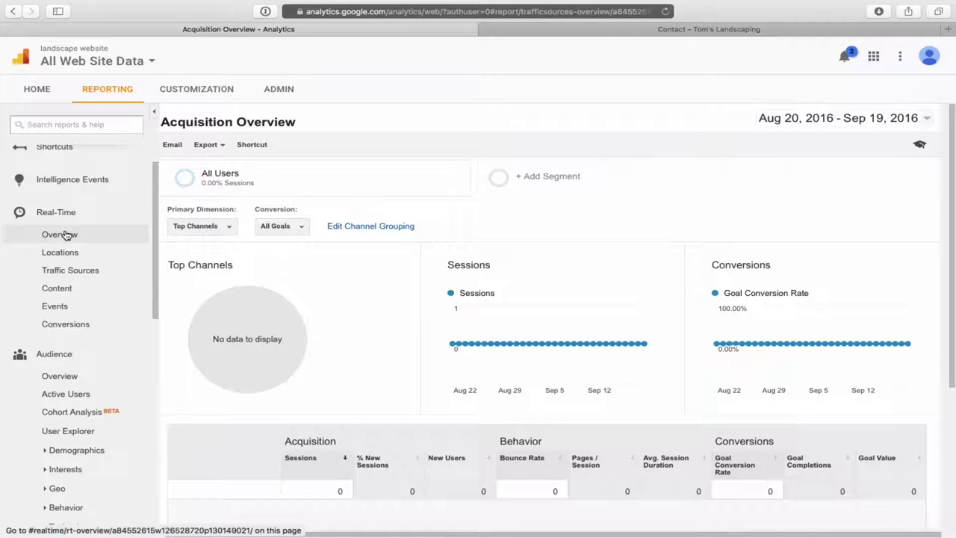
{"action": "left_click_drag", "start_coordinate": [53, 239], "coordinate": [102, 336]}
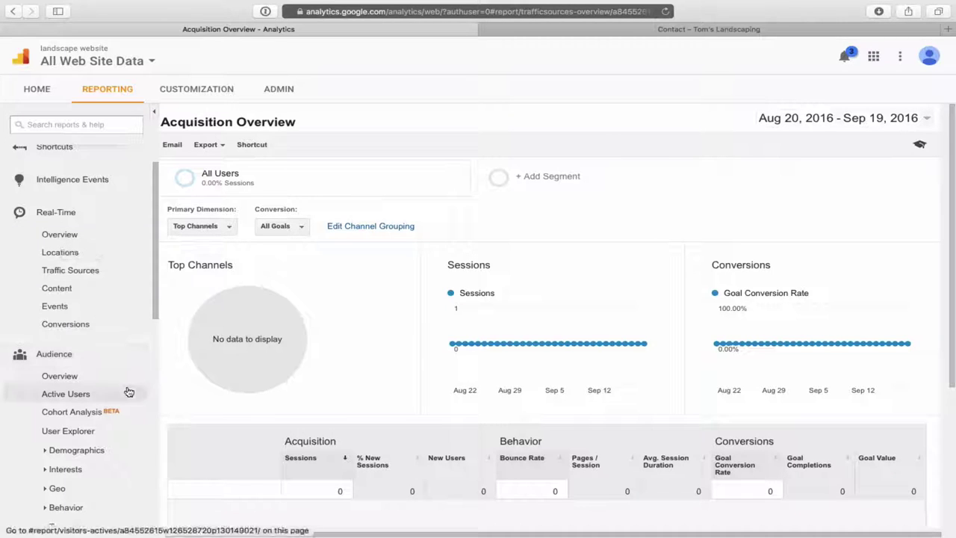
{"action": "scroll", "coordinate": [126, 385], "scroll_direction": "down", "scroll_amount": 3}
{"action": "scroll", "coordinate": [127, 389], "scroll_direction": "down", "scroll_amount": 3}
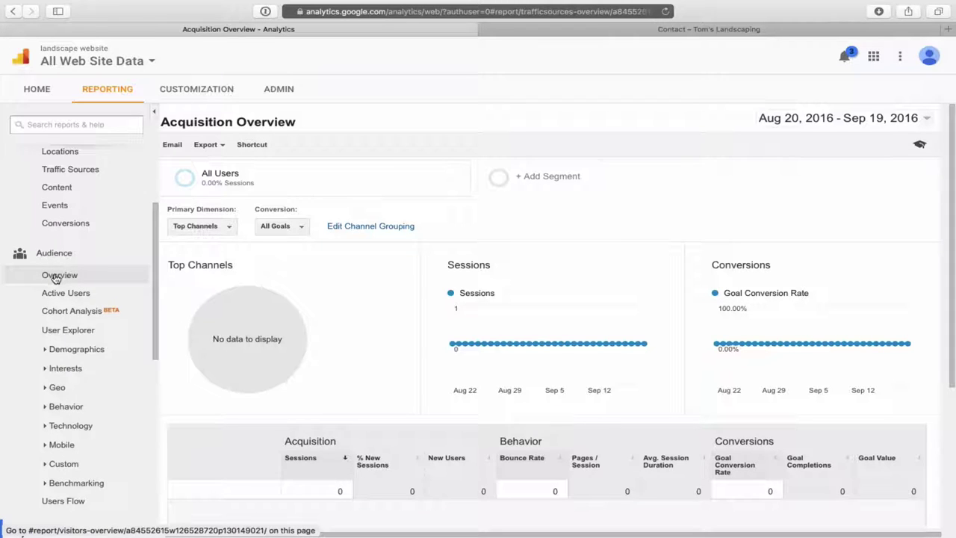
{"action": "scroll", "coordinate": [142, 385], "scroll_direction": "down", "scroll_amount": 5}
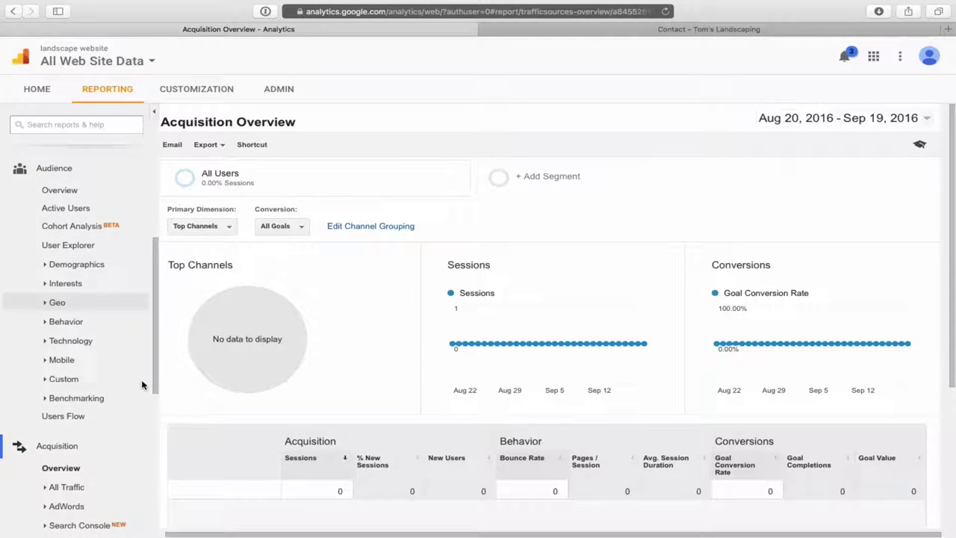
{"action": "scroll", "coordinate": [142, 385], "scroll_direction": "down", "scroll_amount": 10}
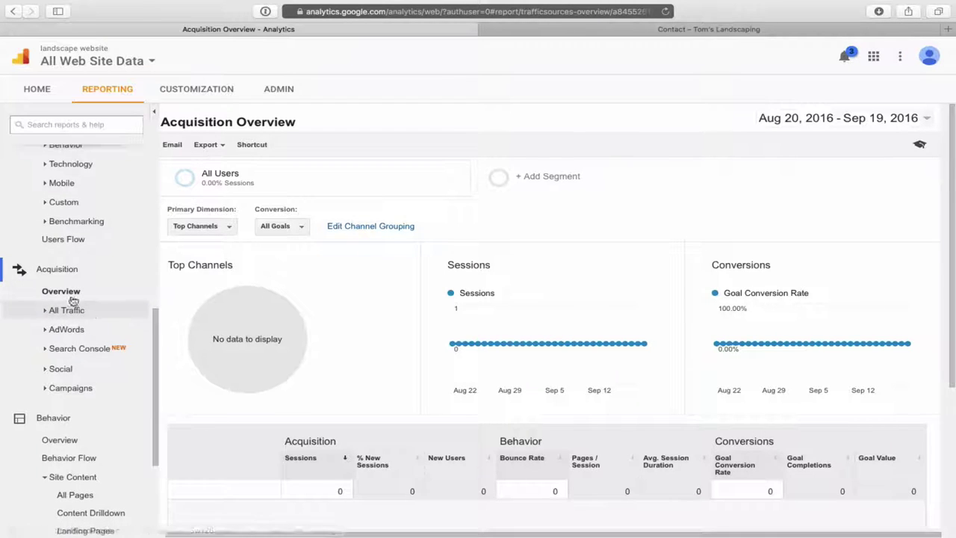
{"action": "scroll", "coordinate": [136, 454], "scroll_direction": "down", "scroll_amount": 5}
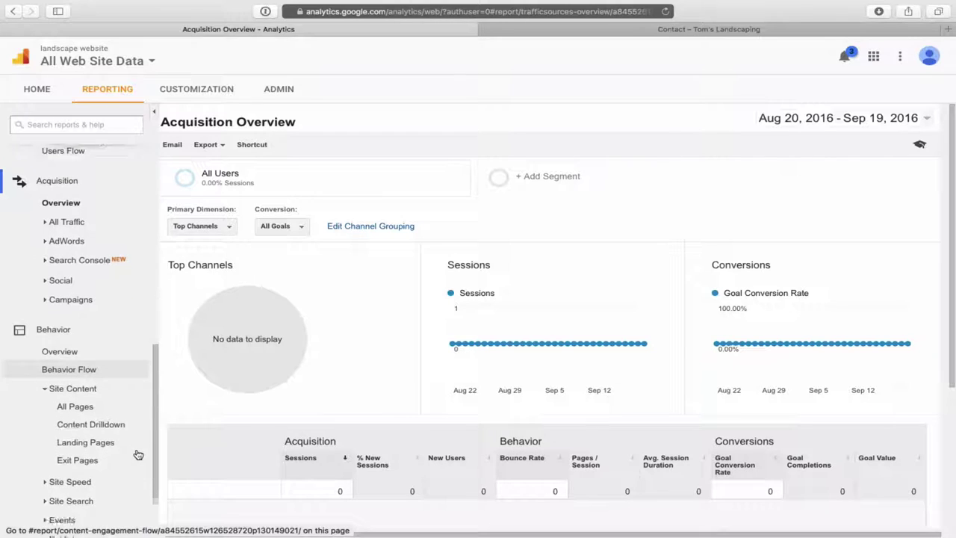
{"action": "scroll", "coordinate": [138, 455], "scroll_direction": "down", "scroll_amount": 2}
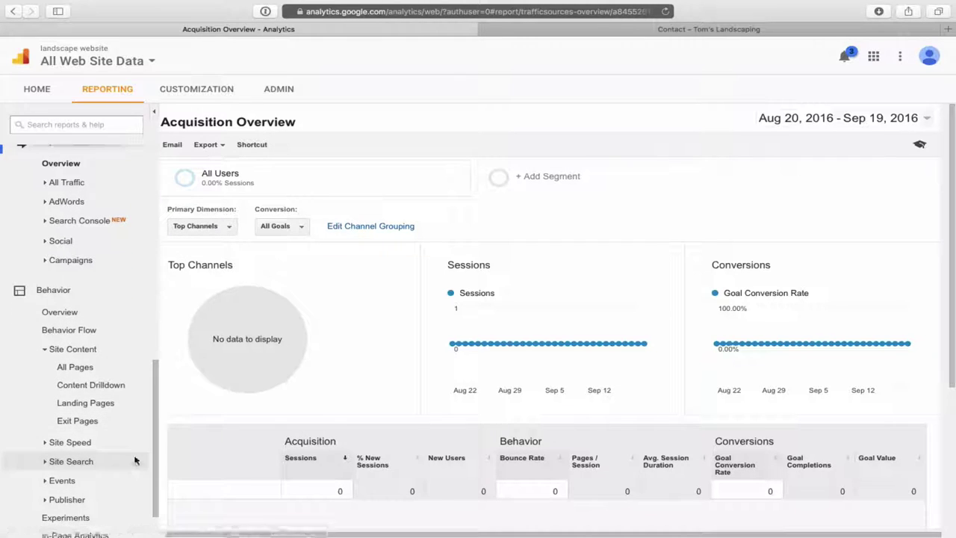
{"action": "scroll", "coordinate": [135, 459], "scroll_direction": "down", "scroll_amount": 3}
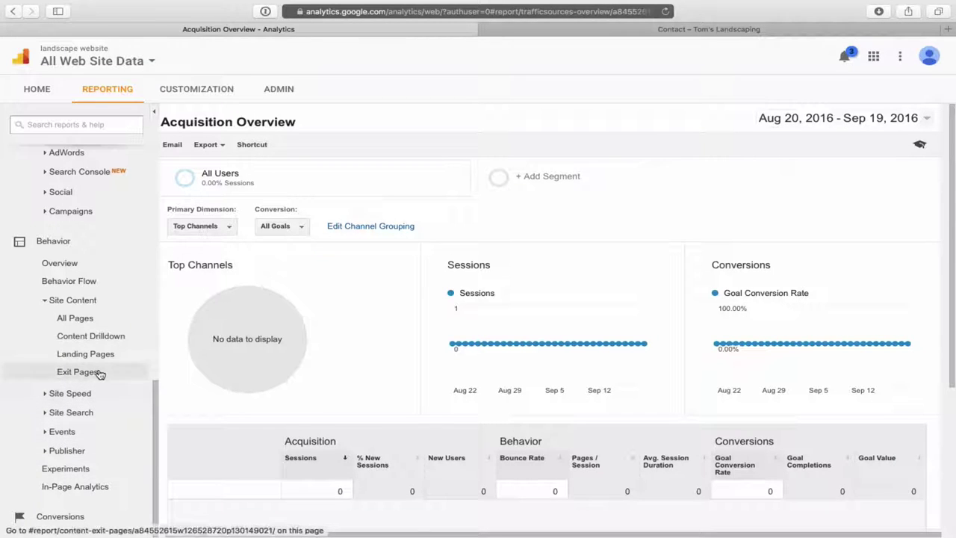
{"action": "scroll", "coordinate": [100, 374], "scroll_direction": "up", "scroll_amount": 1}
{"action": "scroll", "coordinate": [100, 374], "scroll_direction": "up", "scroll_amount": 6}
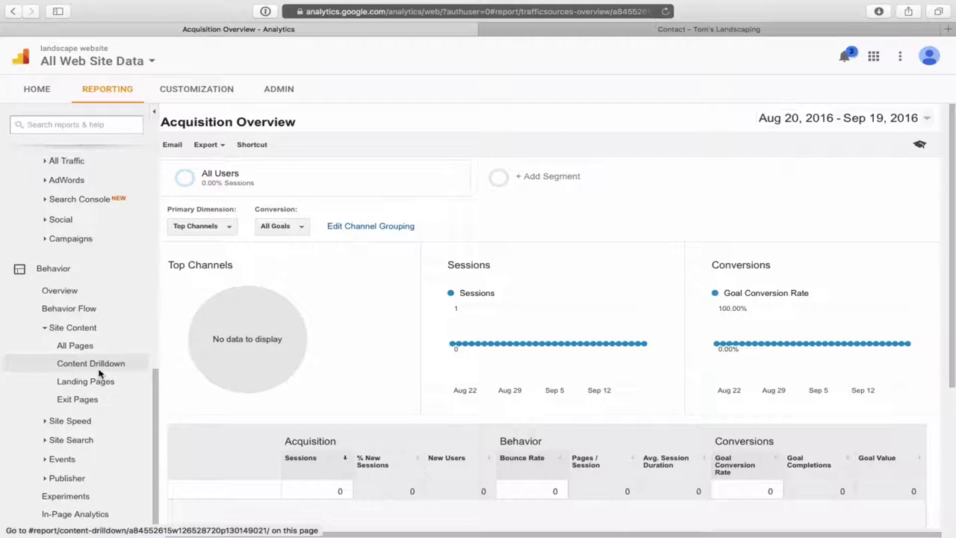
{"action": "scroll", "coordinate": [100, 373], "scroll_direction": "up", "scroll_amount": 9}
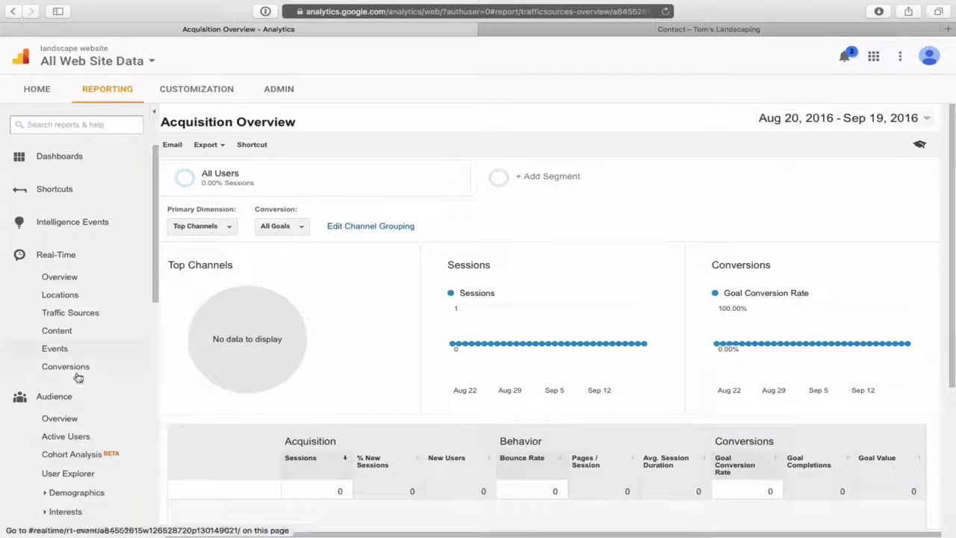
{"action": "scroll", "coordinate": [98, 454], "scroll_direction": "down", "scroll_amount": 5}
{"action": "scroll", "coordinate": [100, 458], "scroll_direction": "down", "scroll_amount": 6}
{"action": "scroll", "coordinate": [100, 459], "scroll_direction": "up", "scroll_amount": 10}
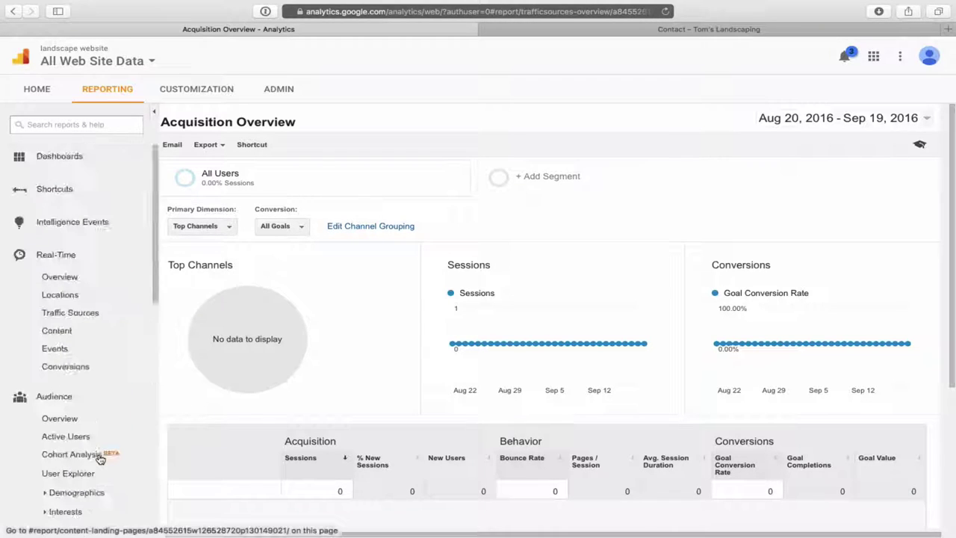